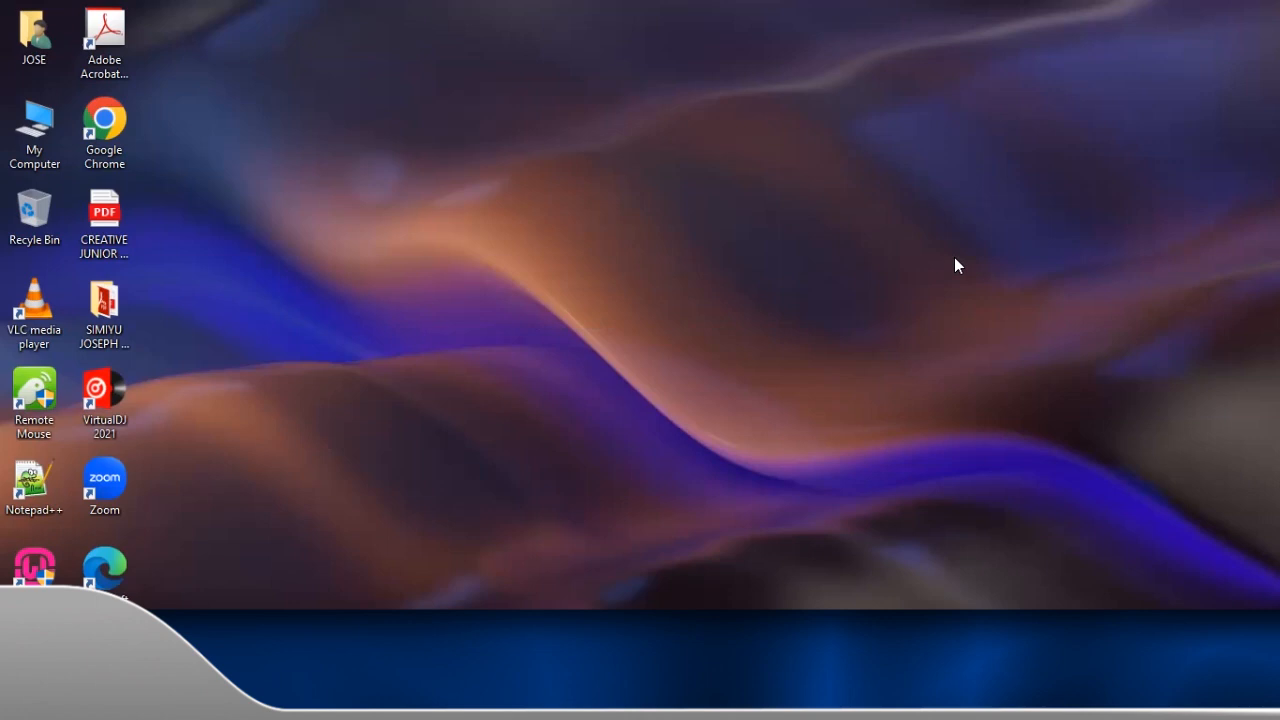
Refresh the Windows desktop twice from its right-click menu
right_click(958, 259)
left_click(1002, 310)
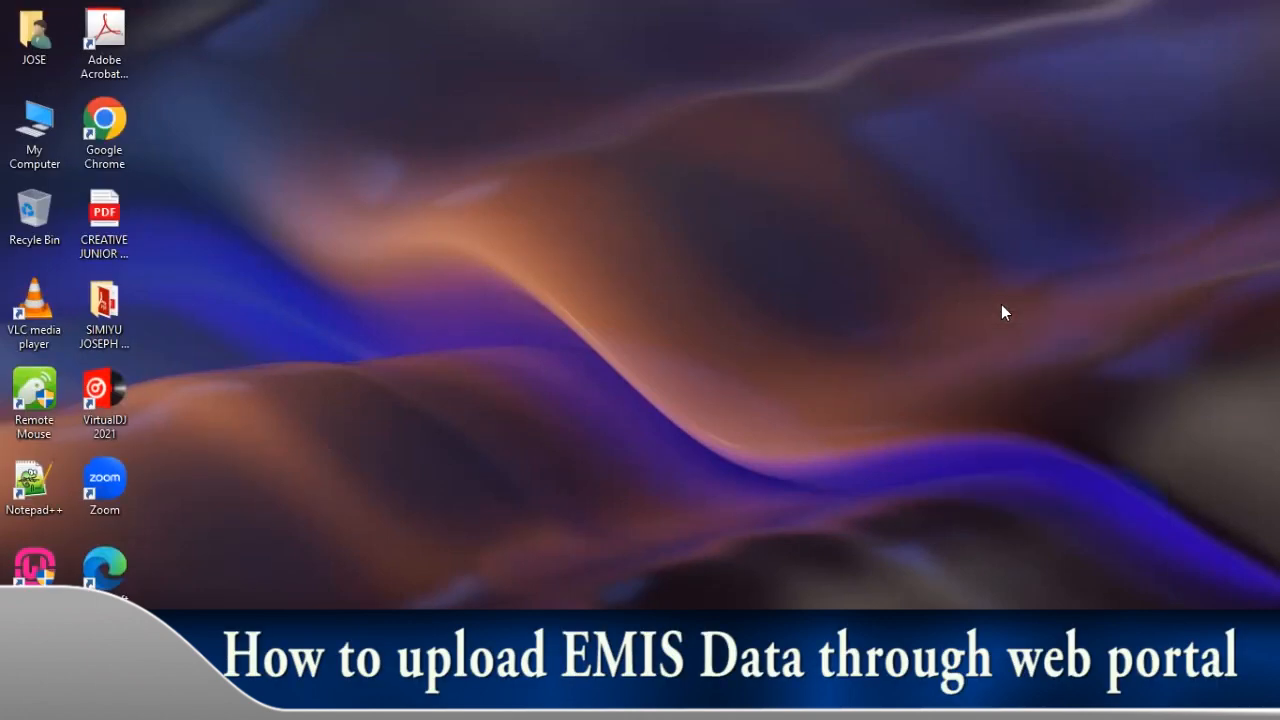
right_click(973, 257)
left_click(1050, 323)
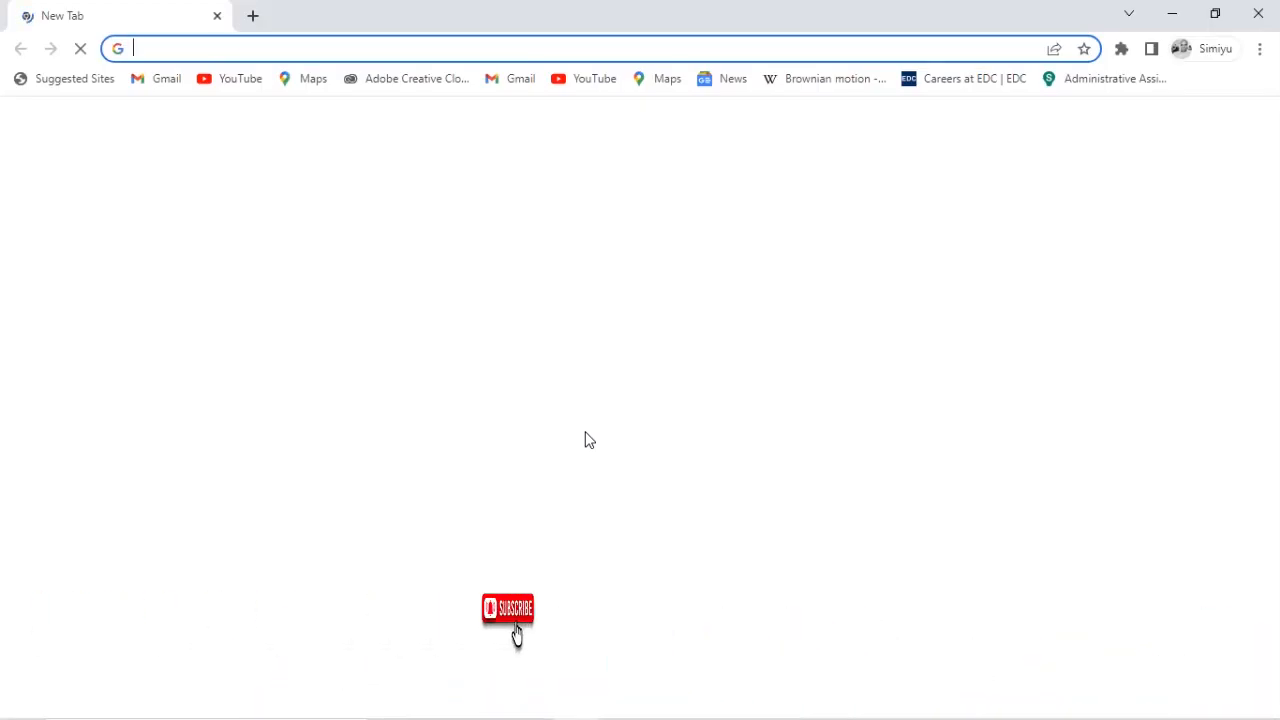
Go to emis.go.ug by typing EMIS and accepting the autocompletion
type("EMIS")
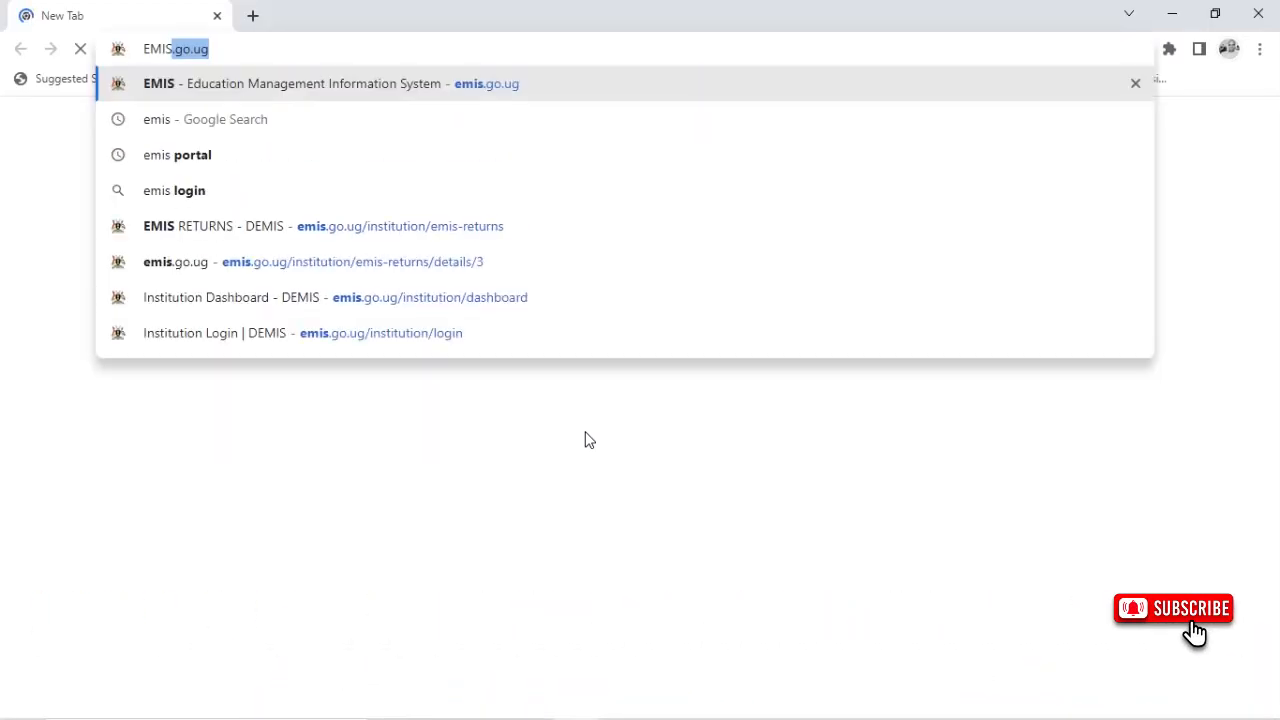
key("Return")
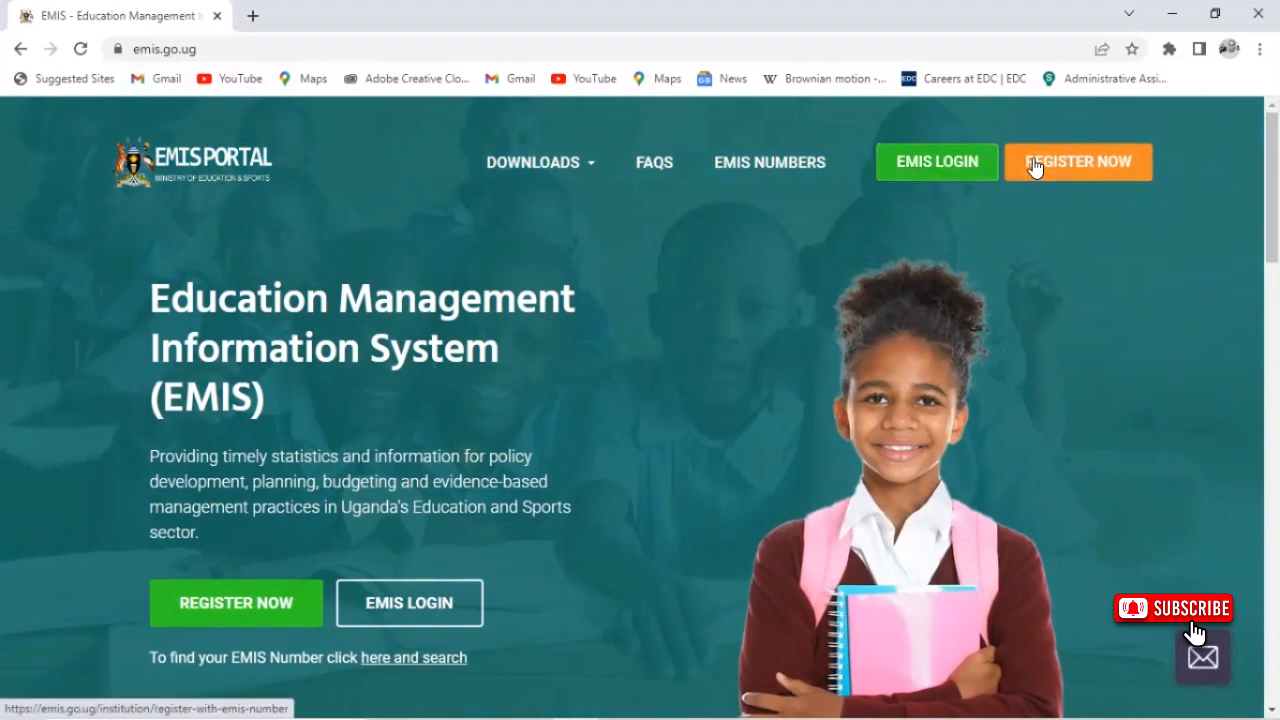
Log in to the EMIS institution account with the saved school credentials
left_click(950, 168)
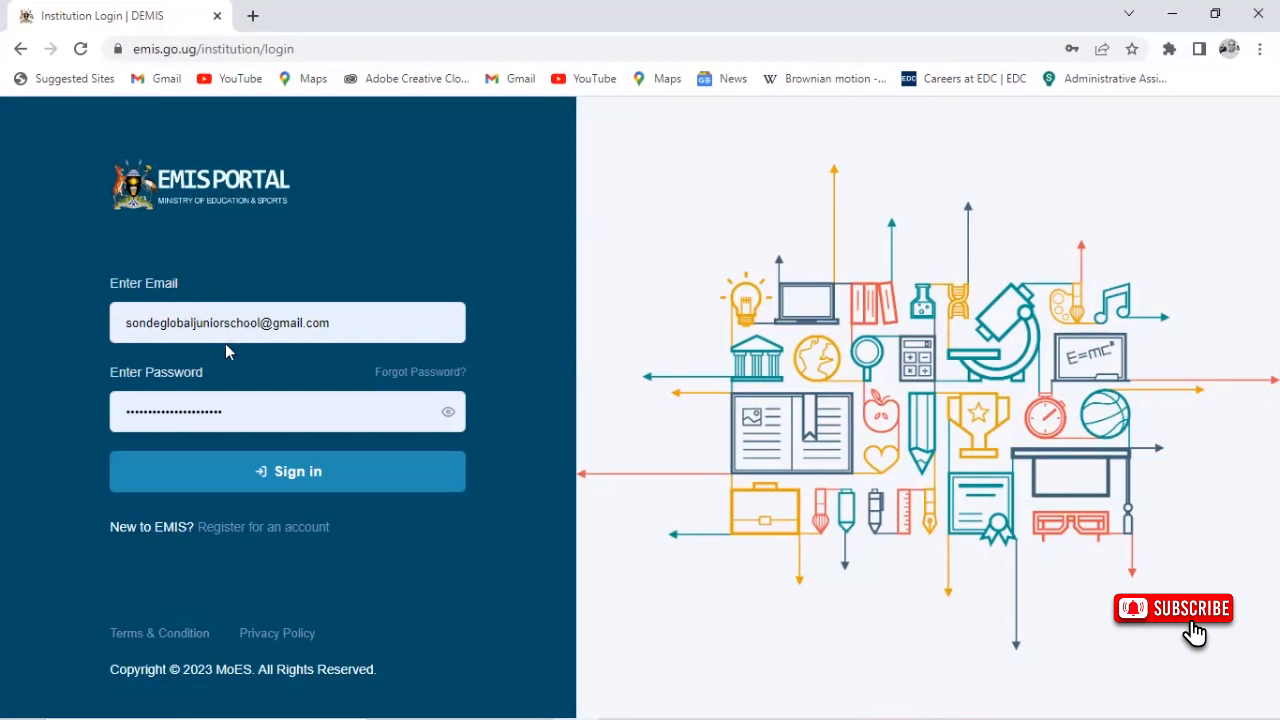
left_click(309, 469)
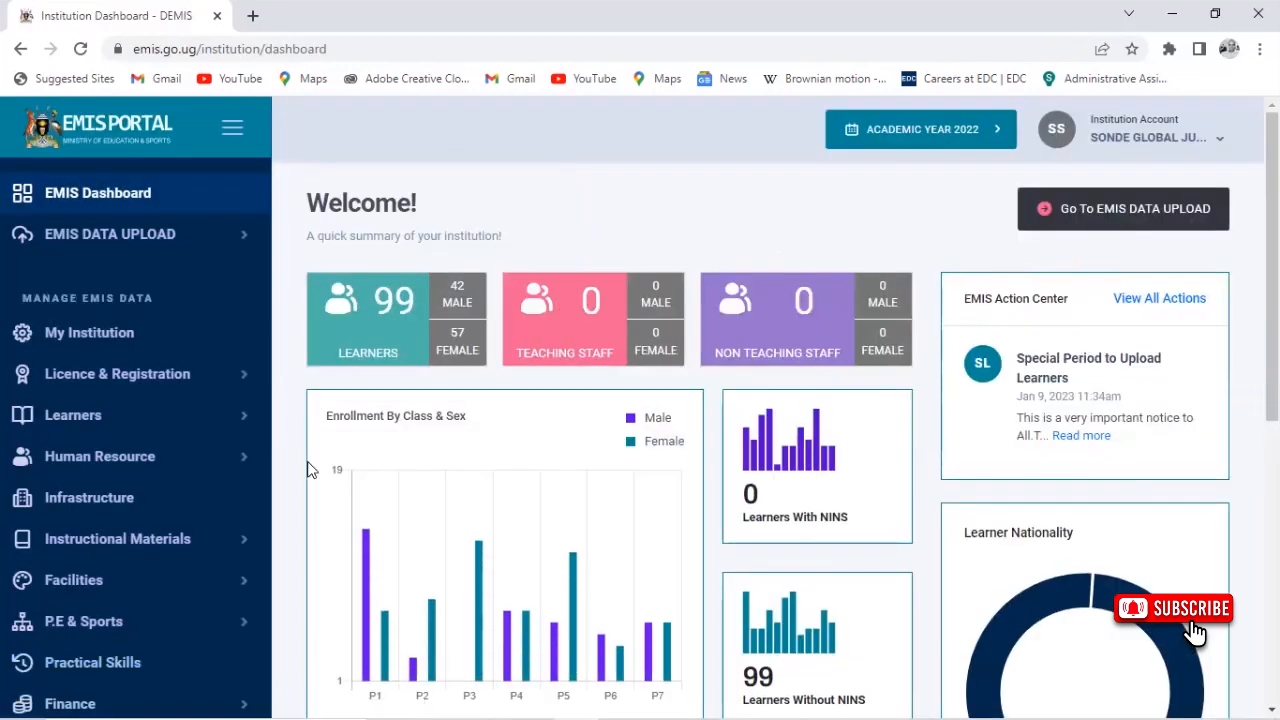
Start updating the Baseline Education Census return from EMIS Data Upload
left_click(178, 240)
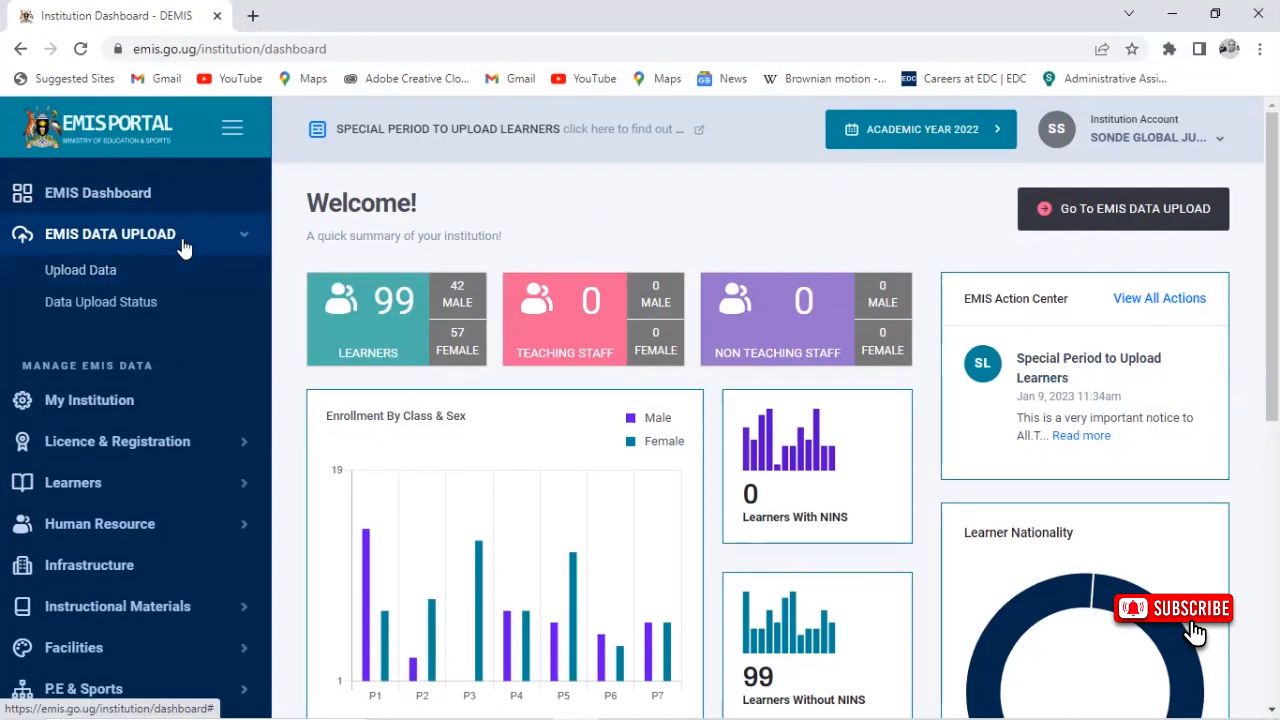
left_click(125, 270)
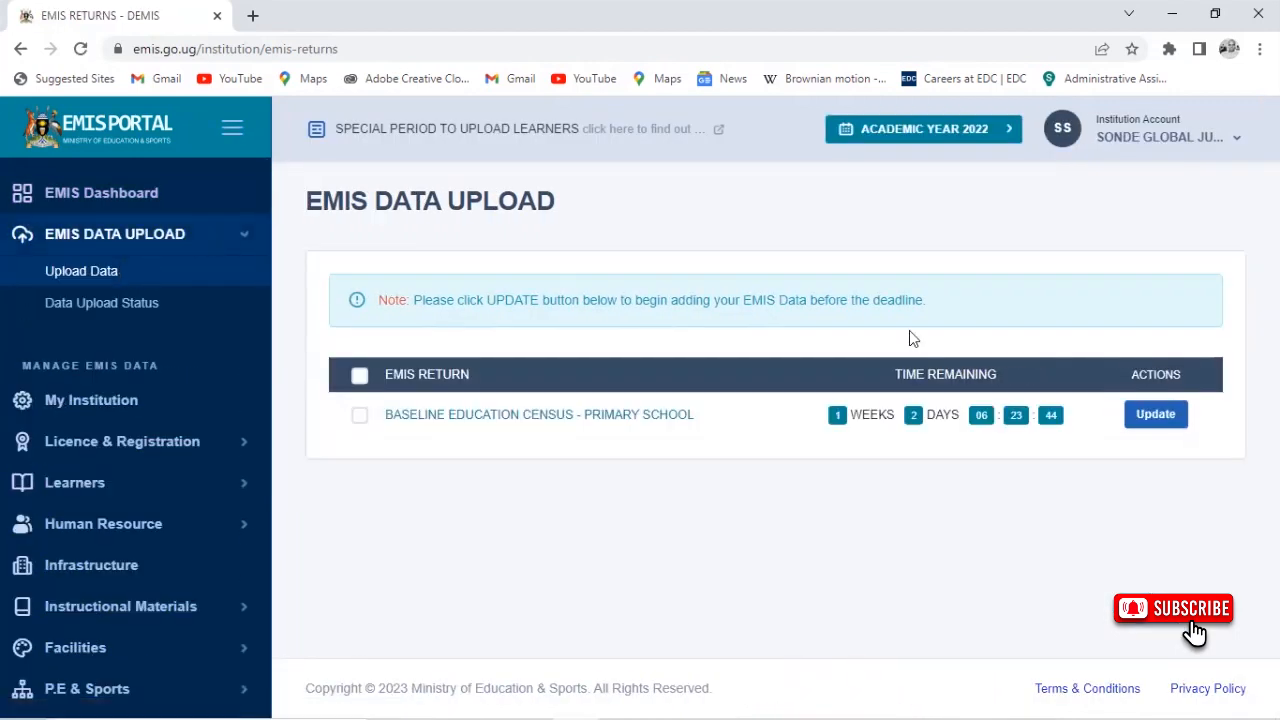
left_click(1156, 415)
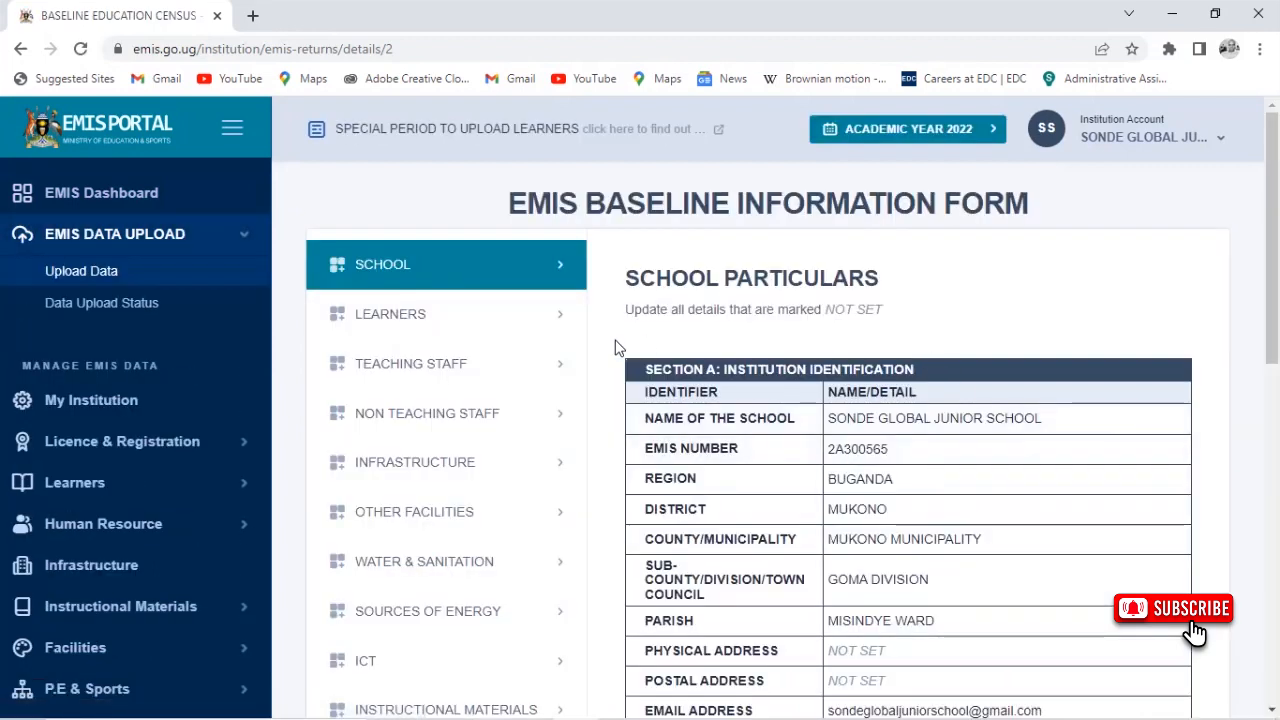
Open Update Learners' Information from the census form's LEARNERS section
left_click(484, 326)
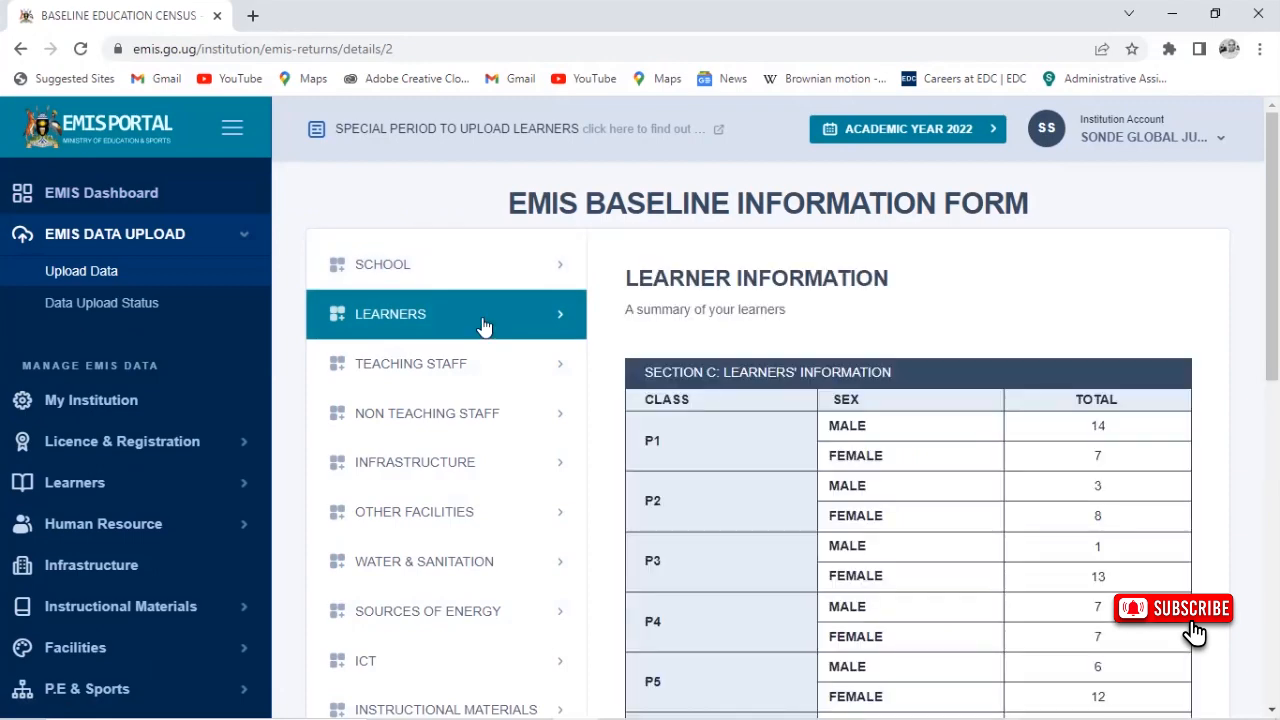
scroll(907, 523, "down", 6)
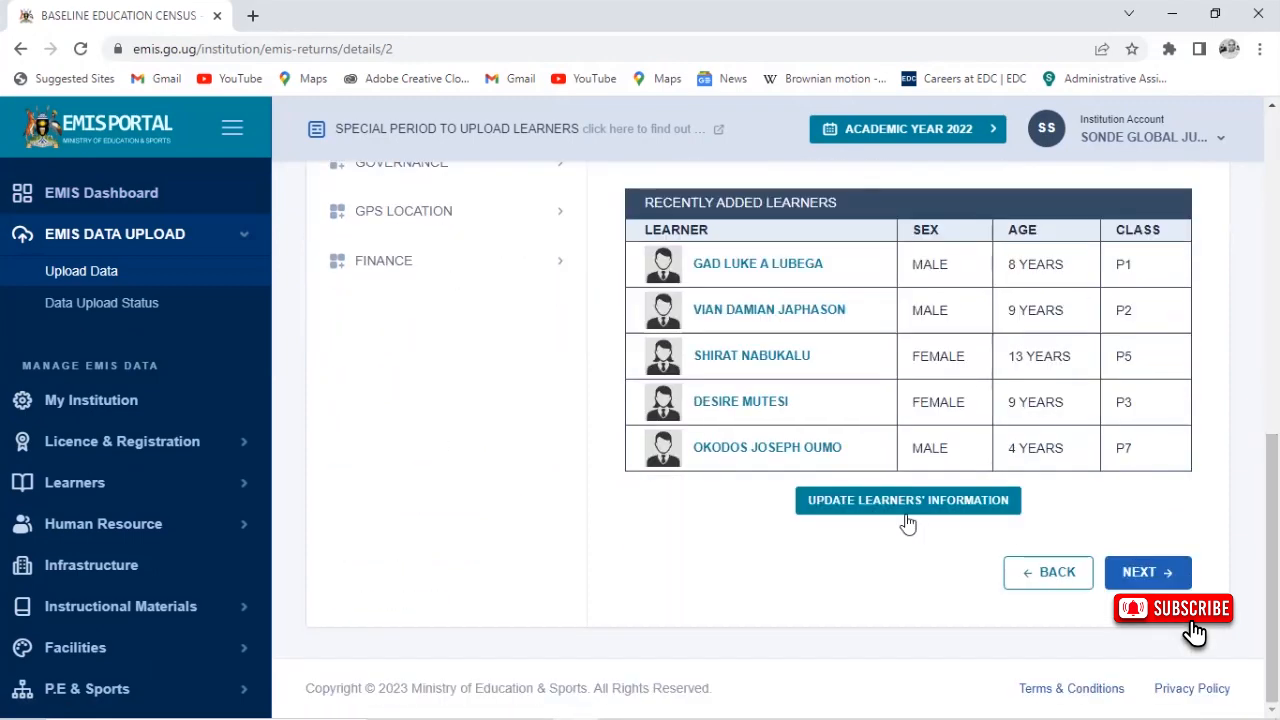
left_click(851, 504)
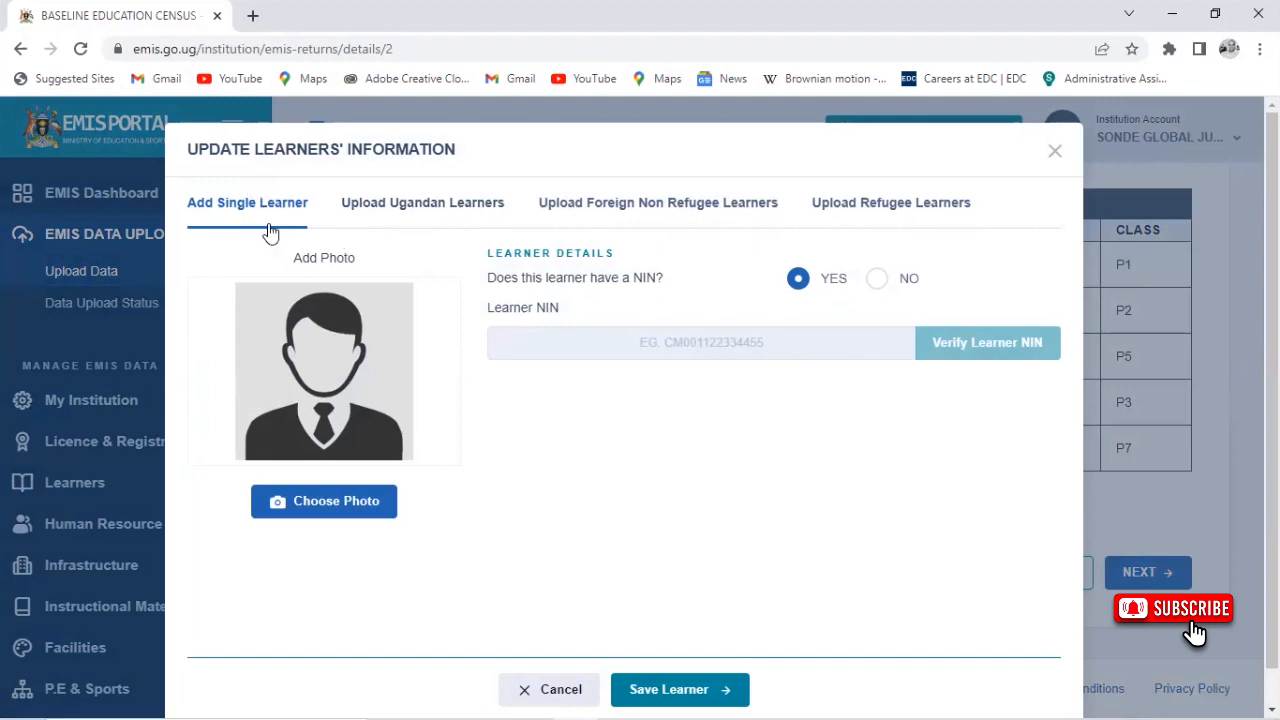
left_click(390, 204)
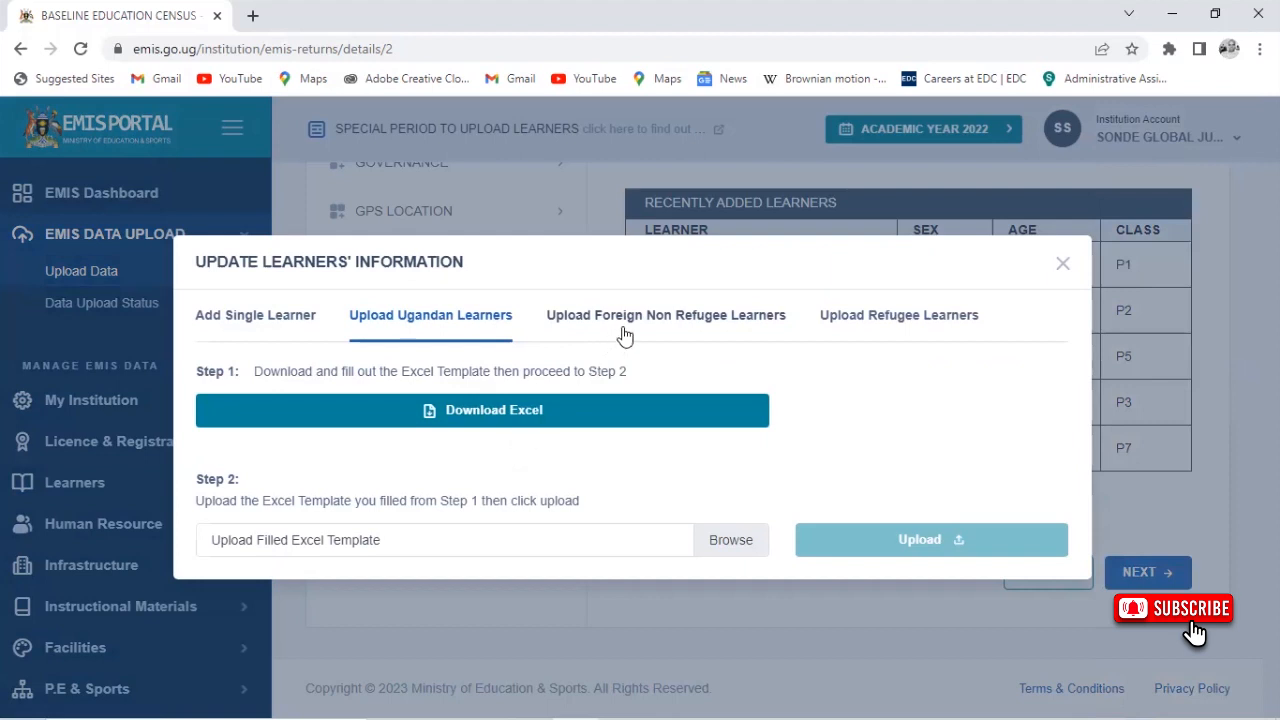
left_click(709, 318)
left_click(831, 322)
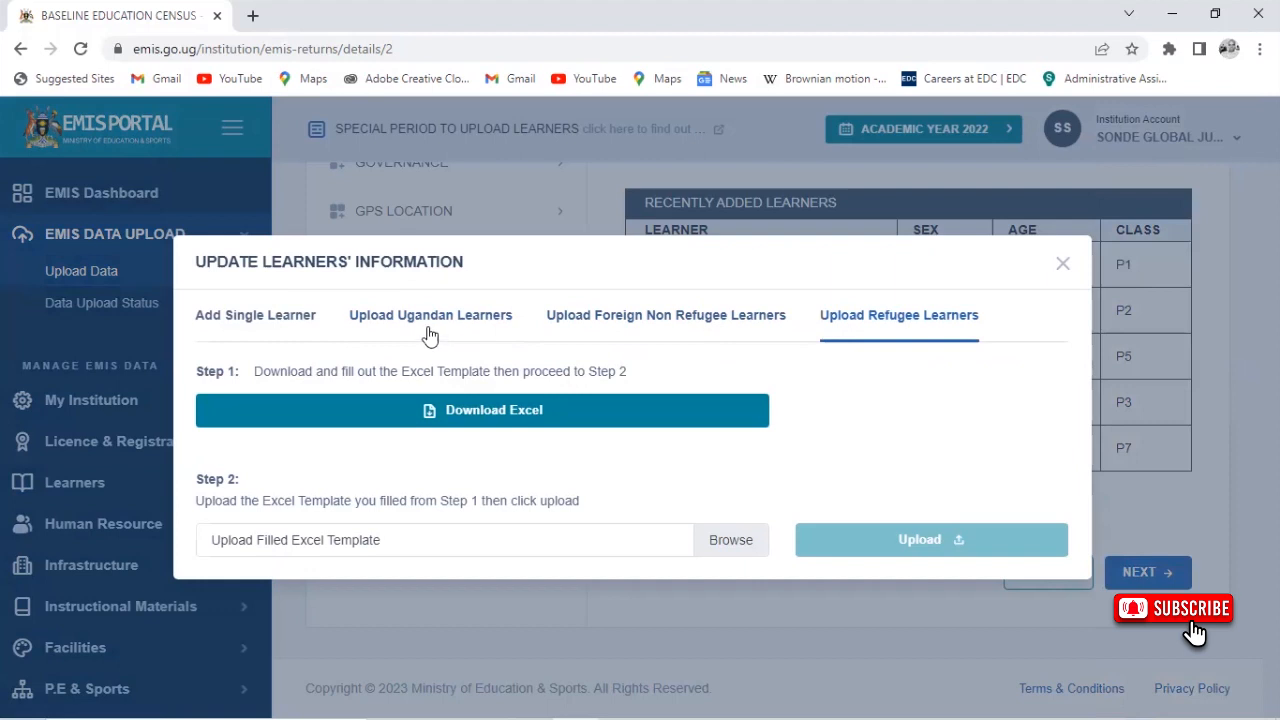
left_click(257, 320)
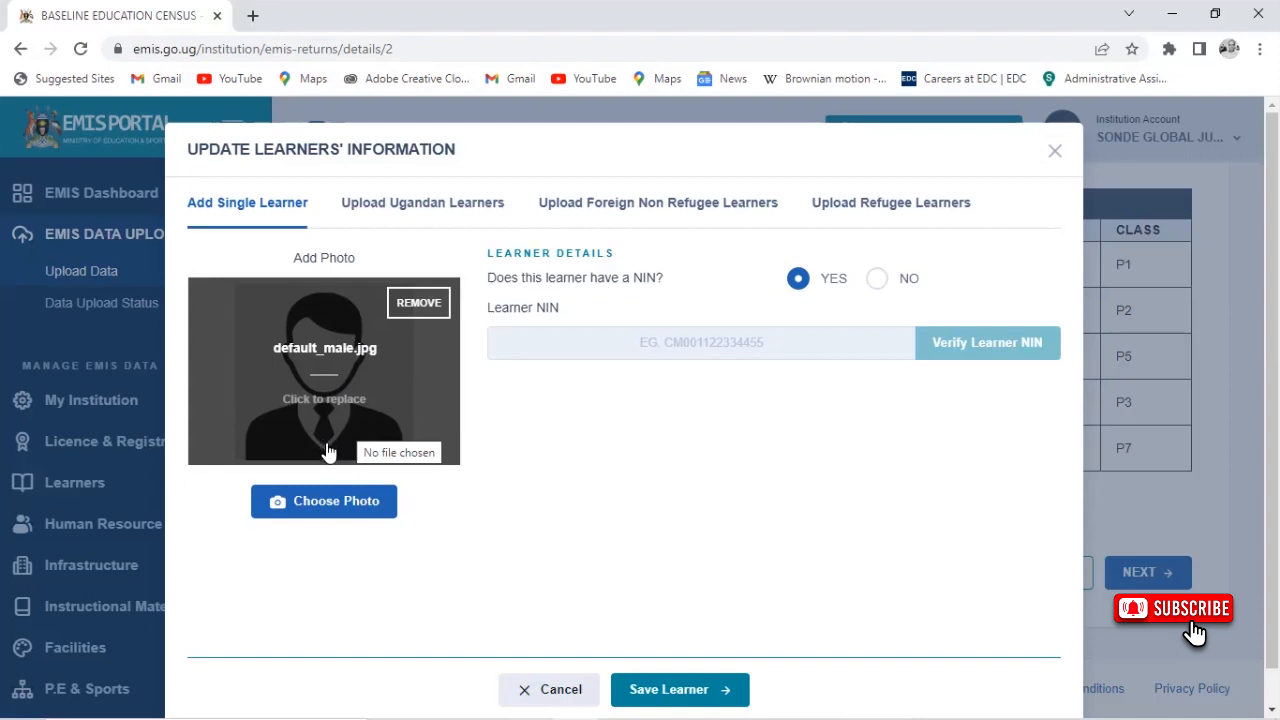
Load the learner's JPG photo from the Desktop into the form
left_click(340, 506)
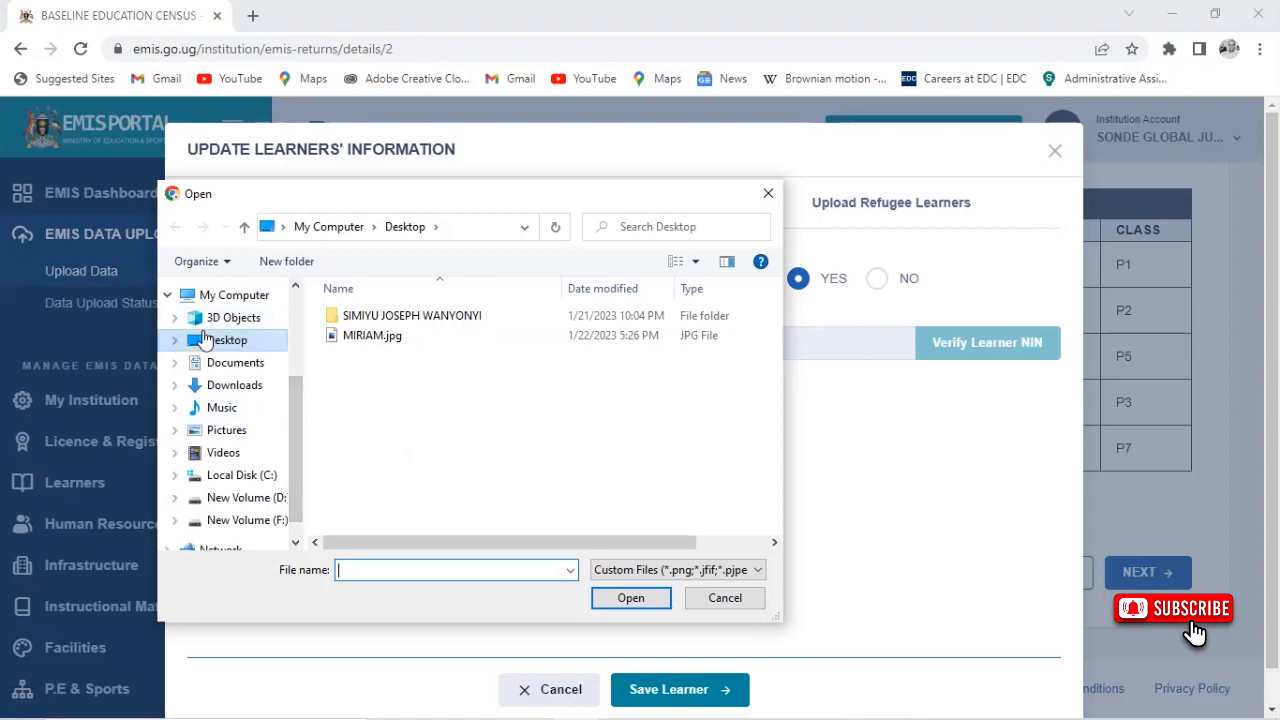
left_click(375, 338)
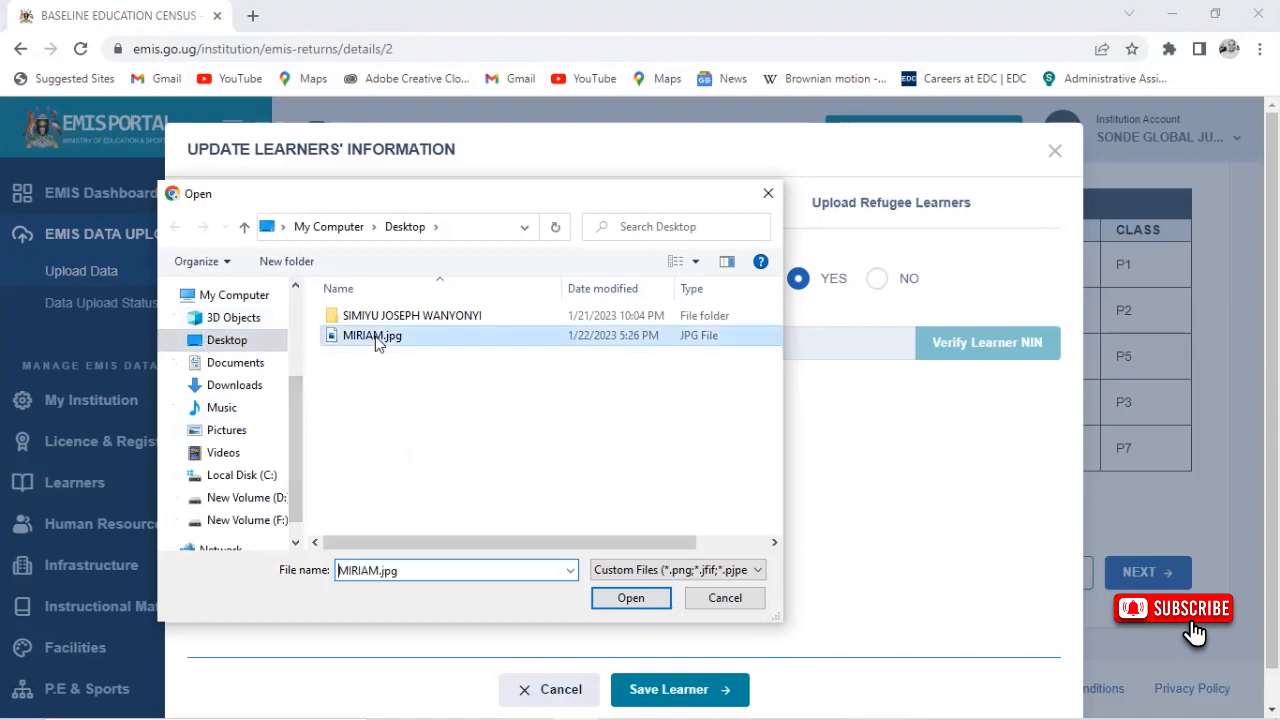
left_click(626, 597)
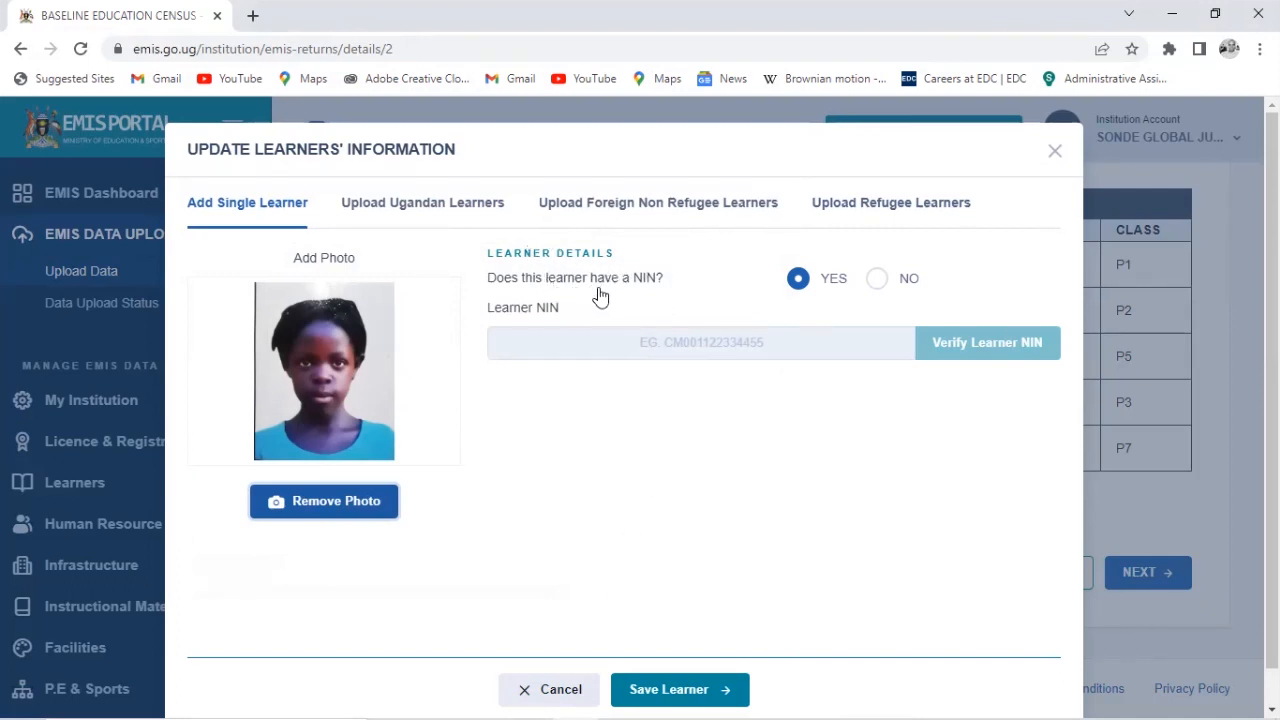
Answer No to the learner NIN question and keep nationality as UGANDA
left_click(875, 284)
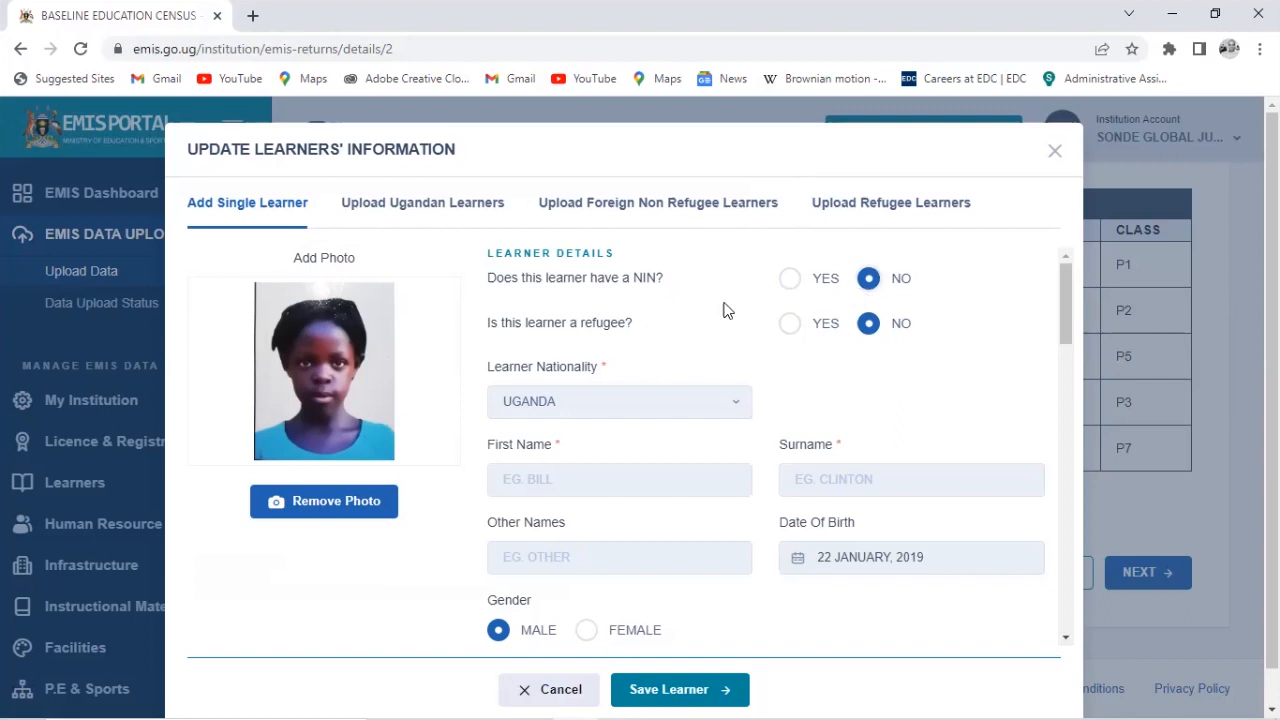
left_click(633, 402)
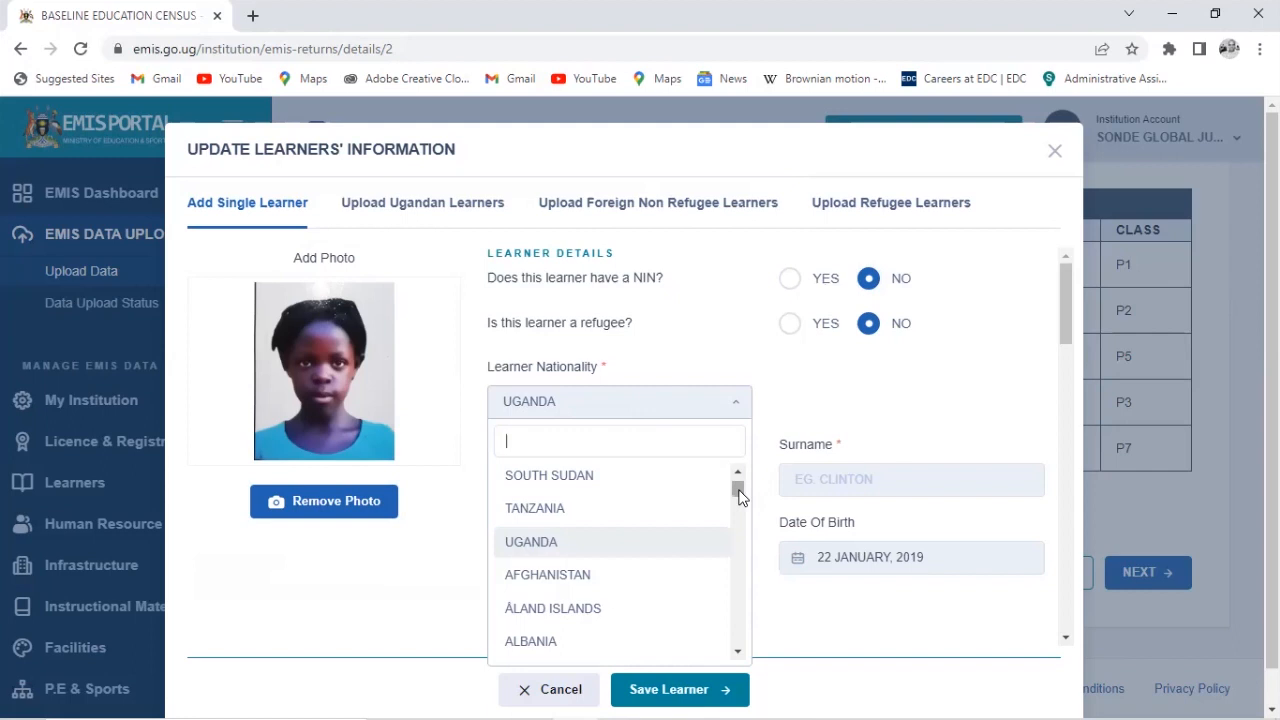
mouse_move(739, 497)
left_mouse_down()
mouse_move(739, 652)
mouse_move(733, 509)
left_mouse_up()
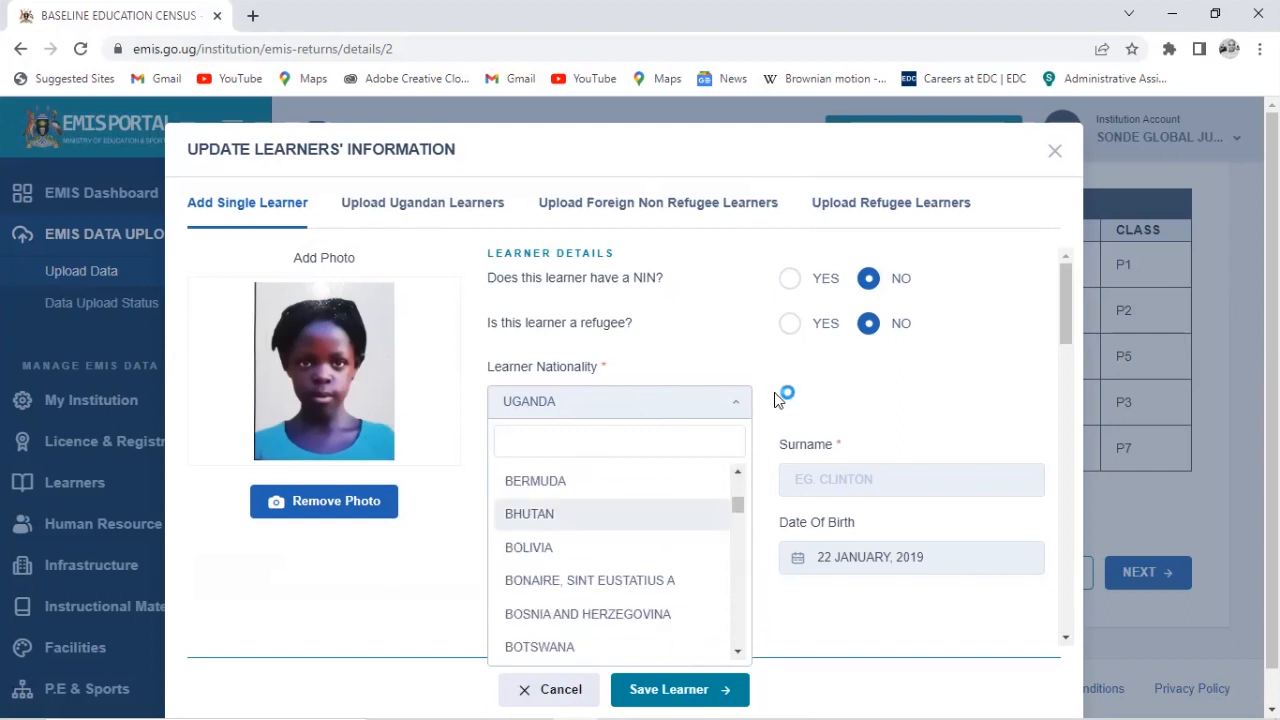
left_click(798, 376)
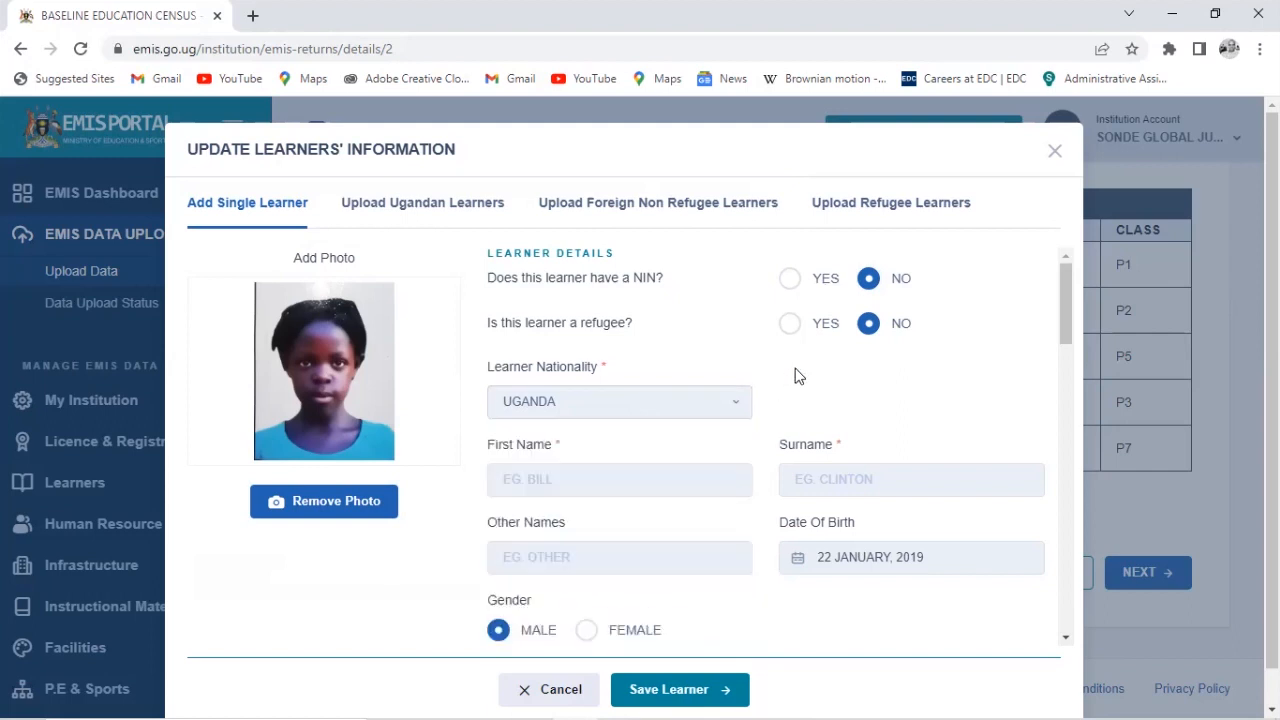
Enter the learner's first name and surname in the form
left_click(686, 489)
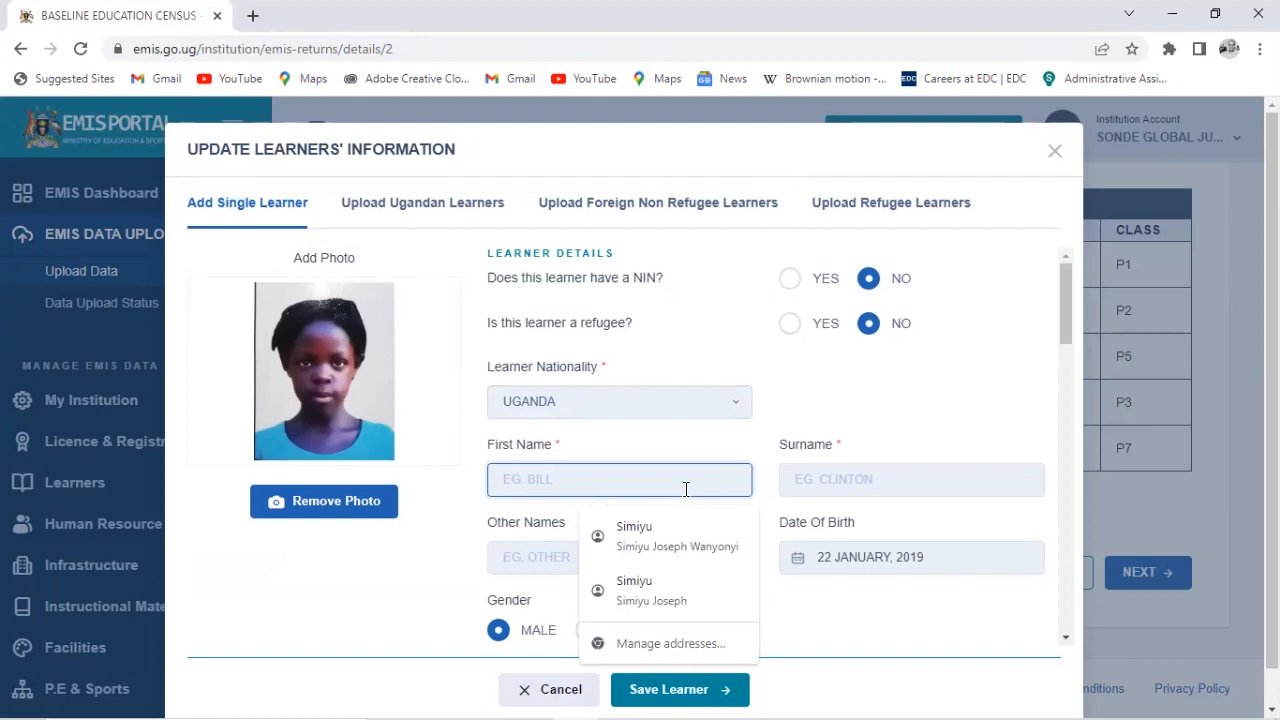
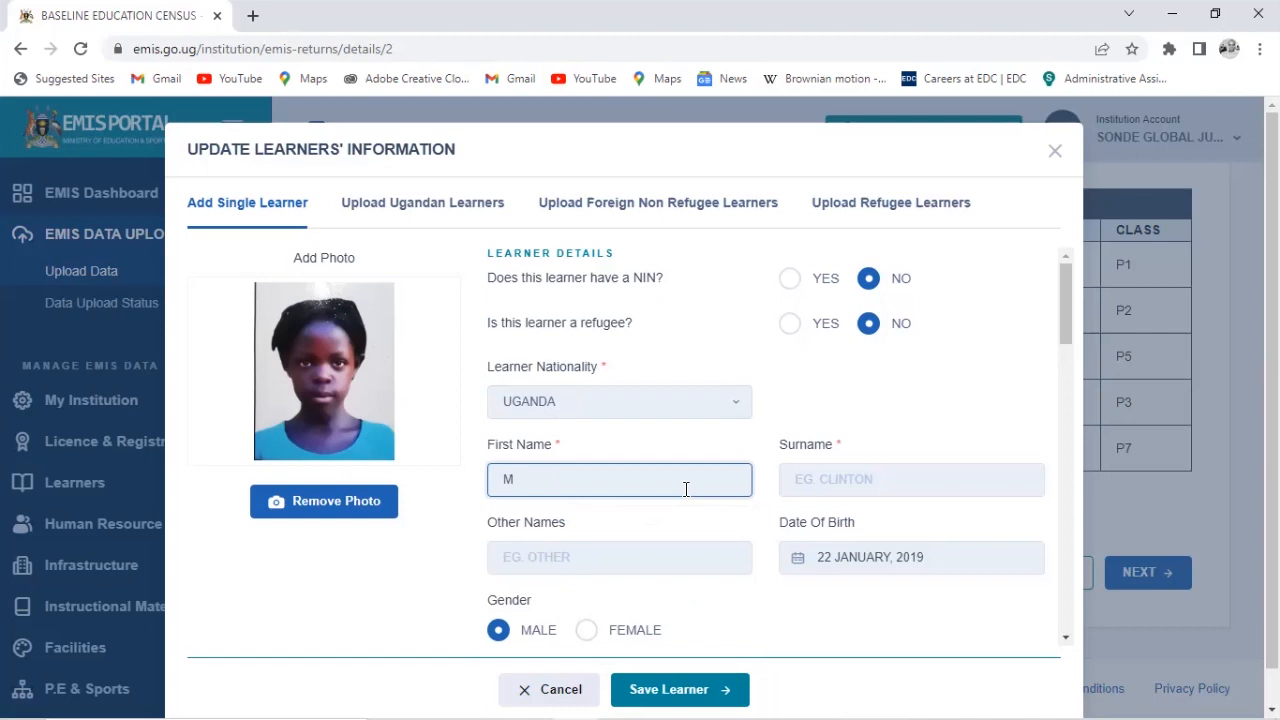
left_click(839, 489)
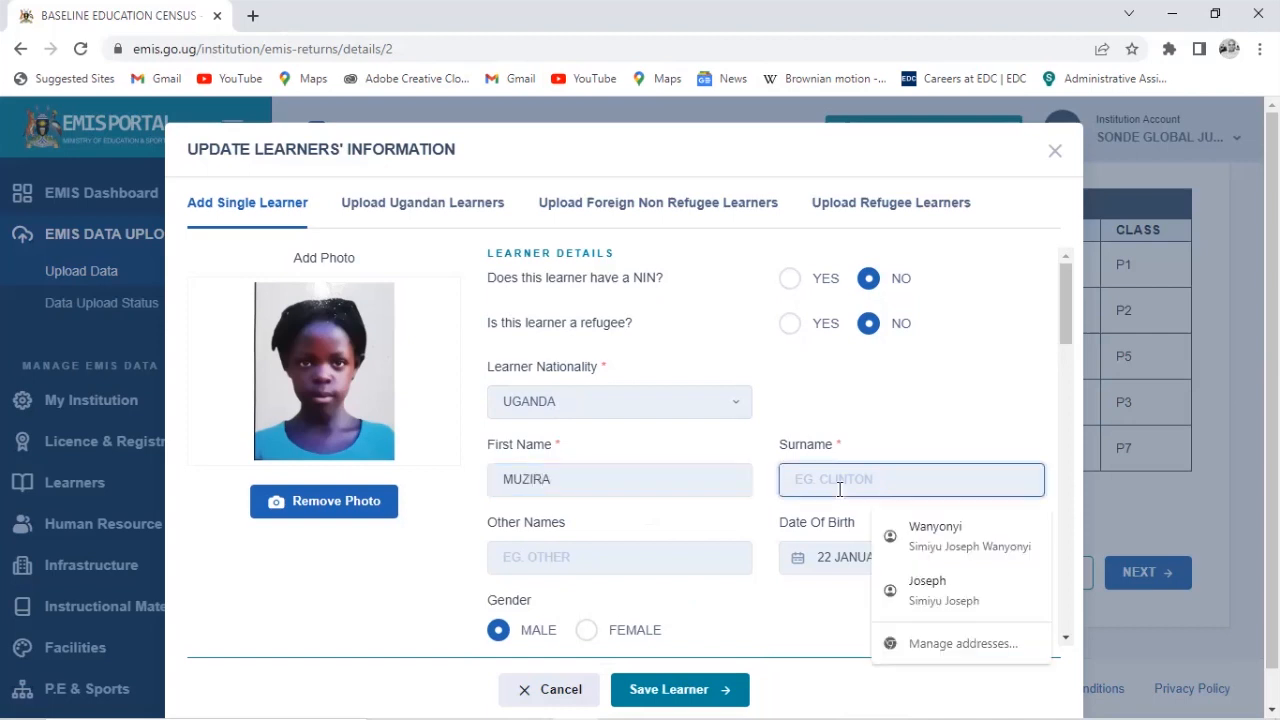
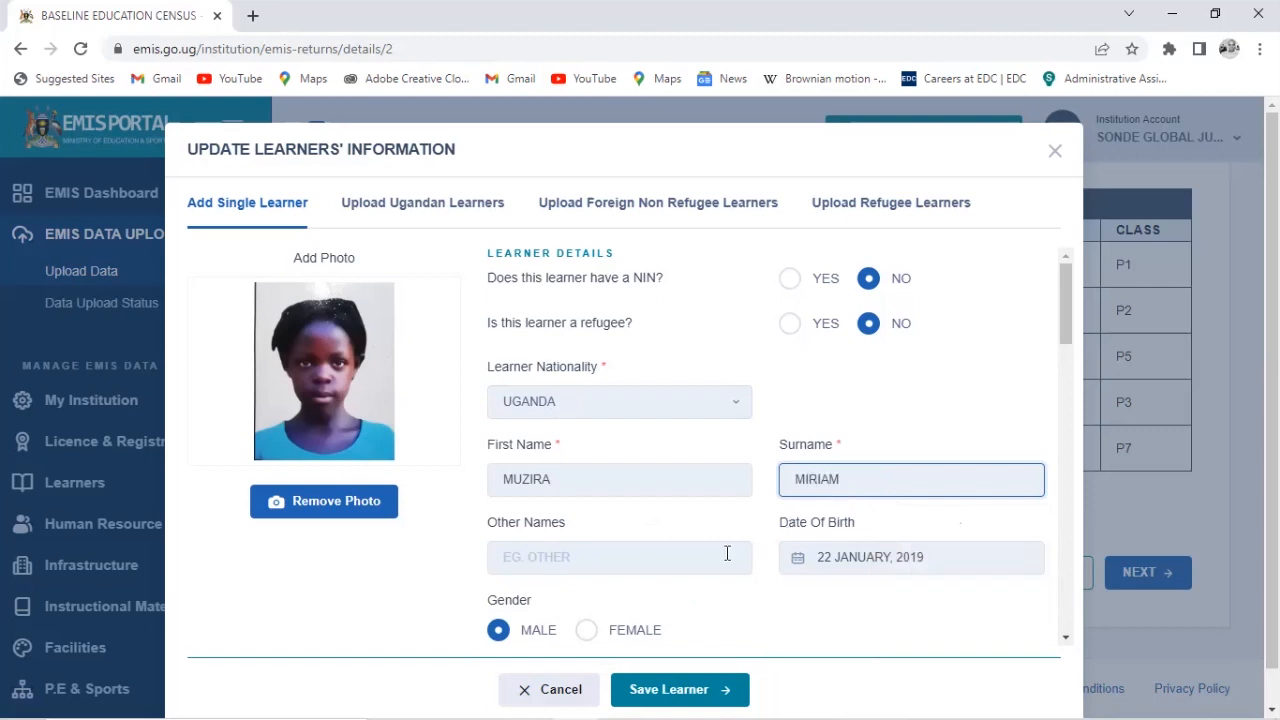
key("Tab")
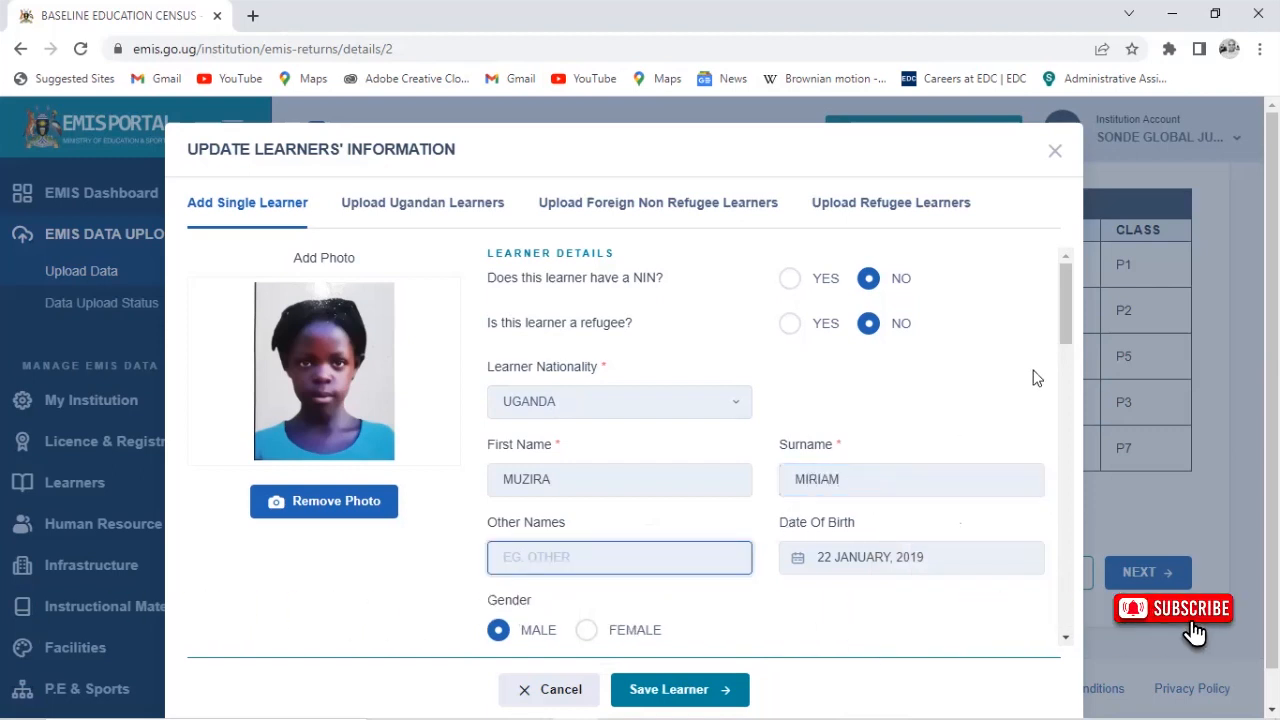
scroll(1066, 346, "down", 3)
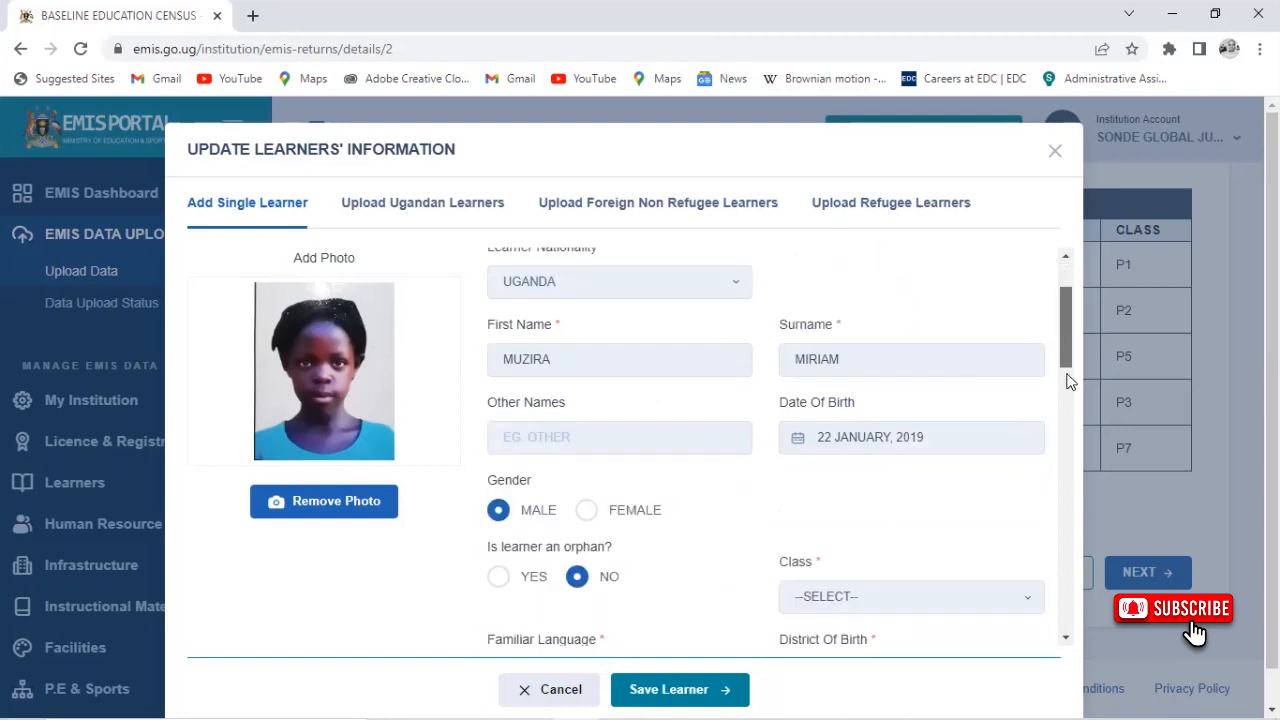
Pick 23 December 2012 as the learner's date of birth via the calendar's year grid
left_click(899, 380)
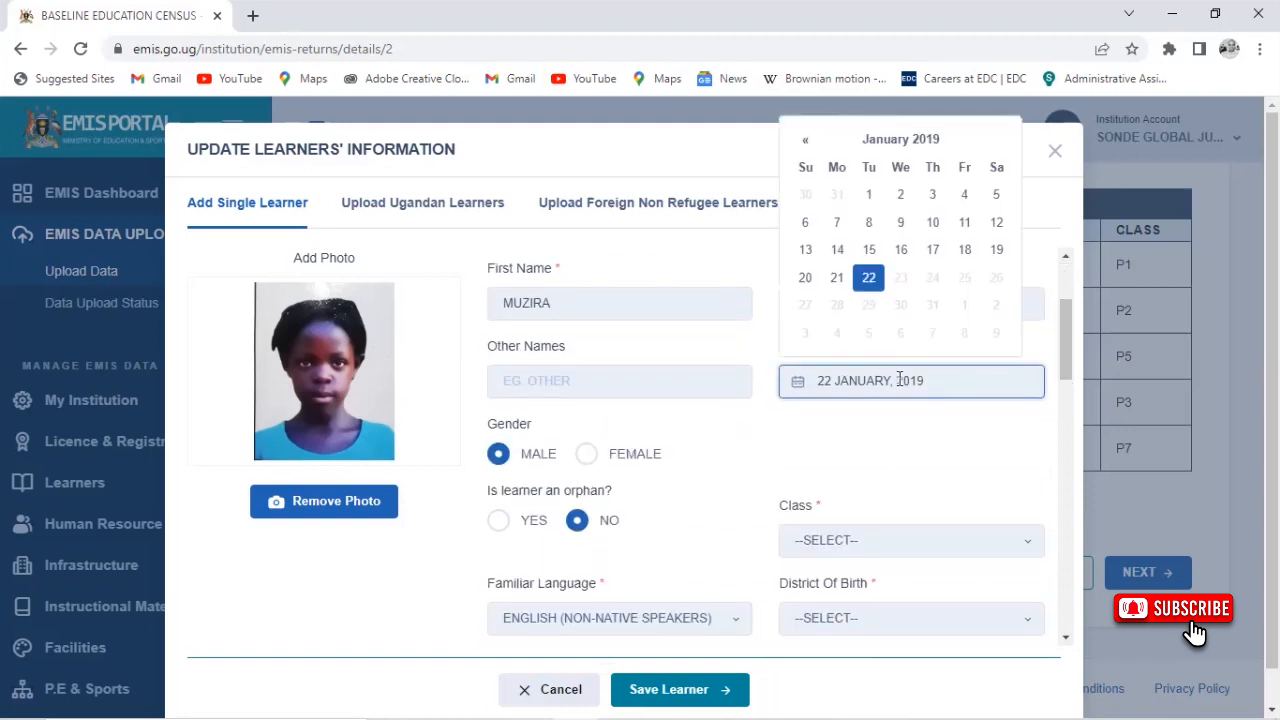
left_click(895, 148)
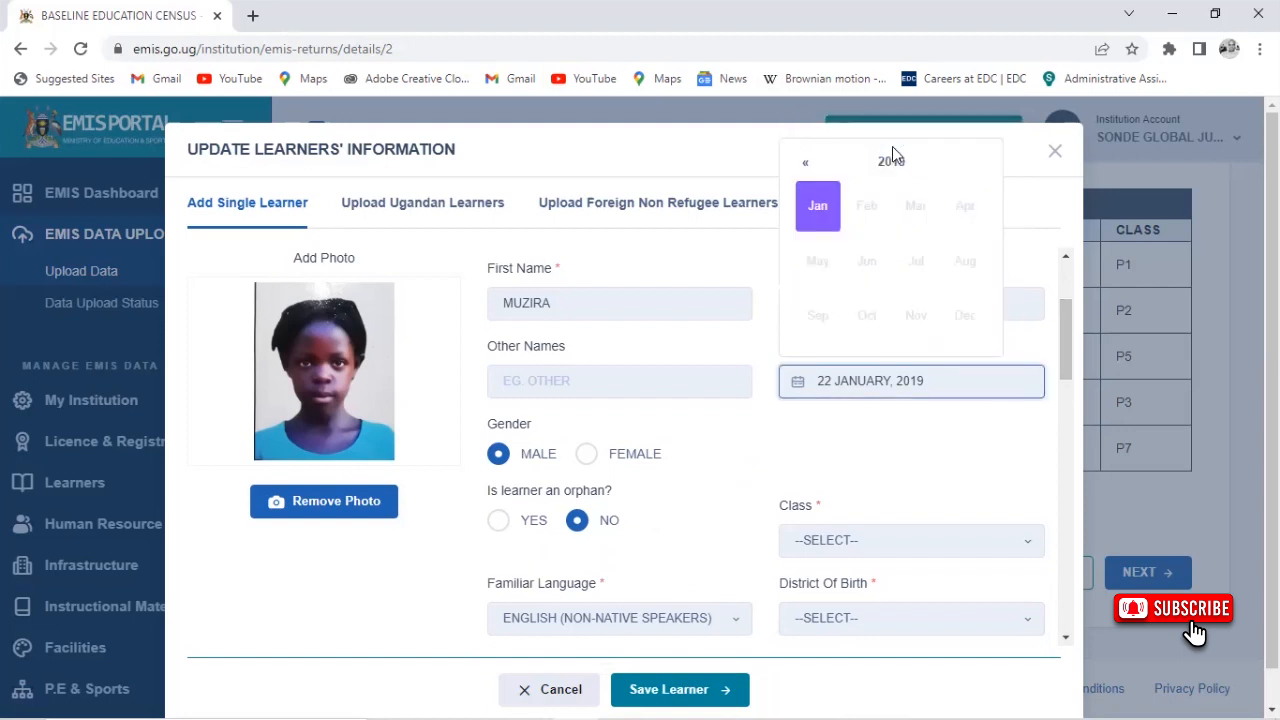
left_click(887, 163)
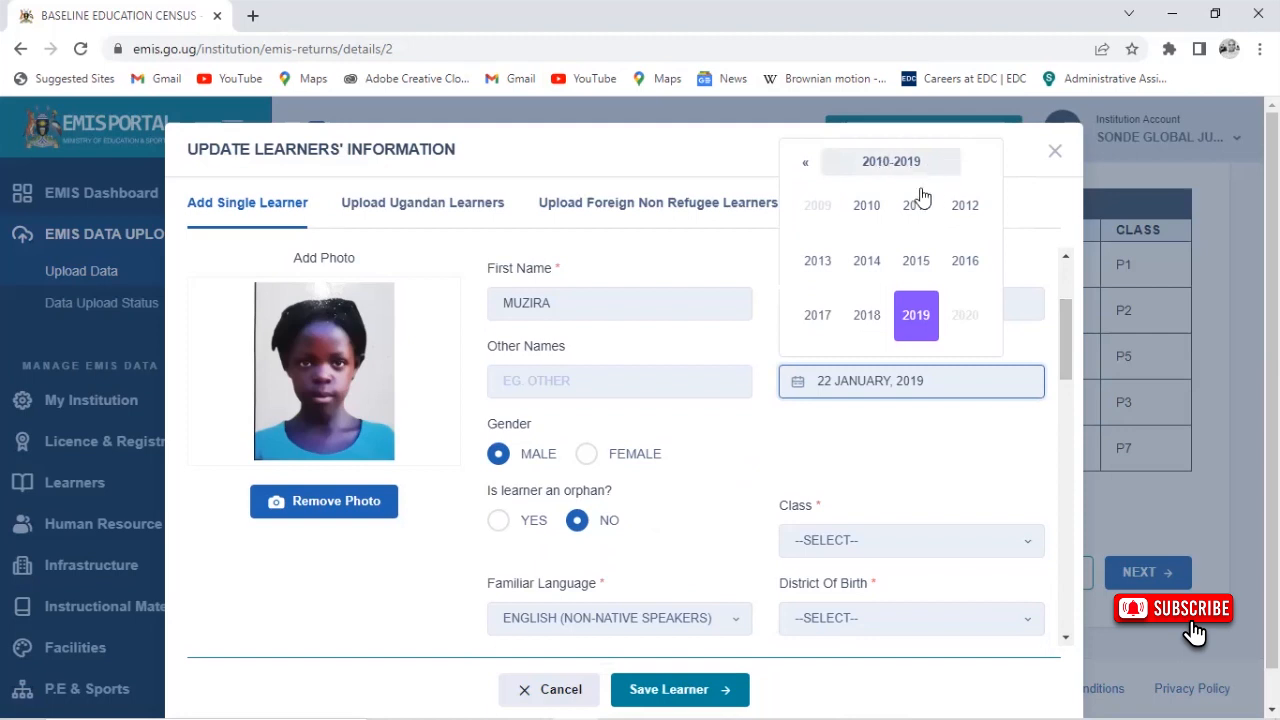
left_click(955, 207)
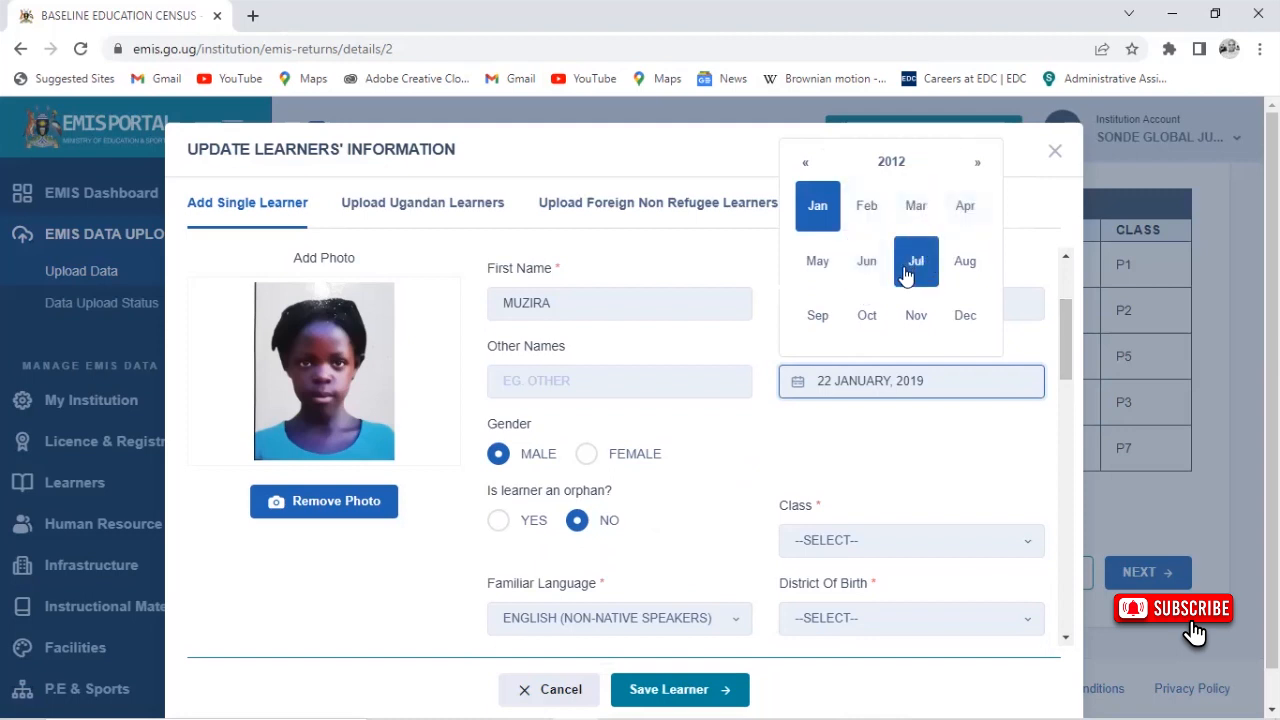
left_click(955, 313)
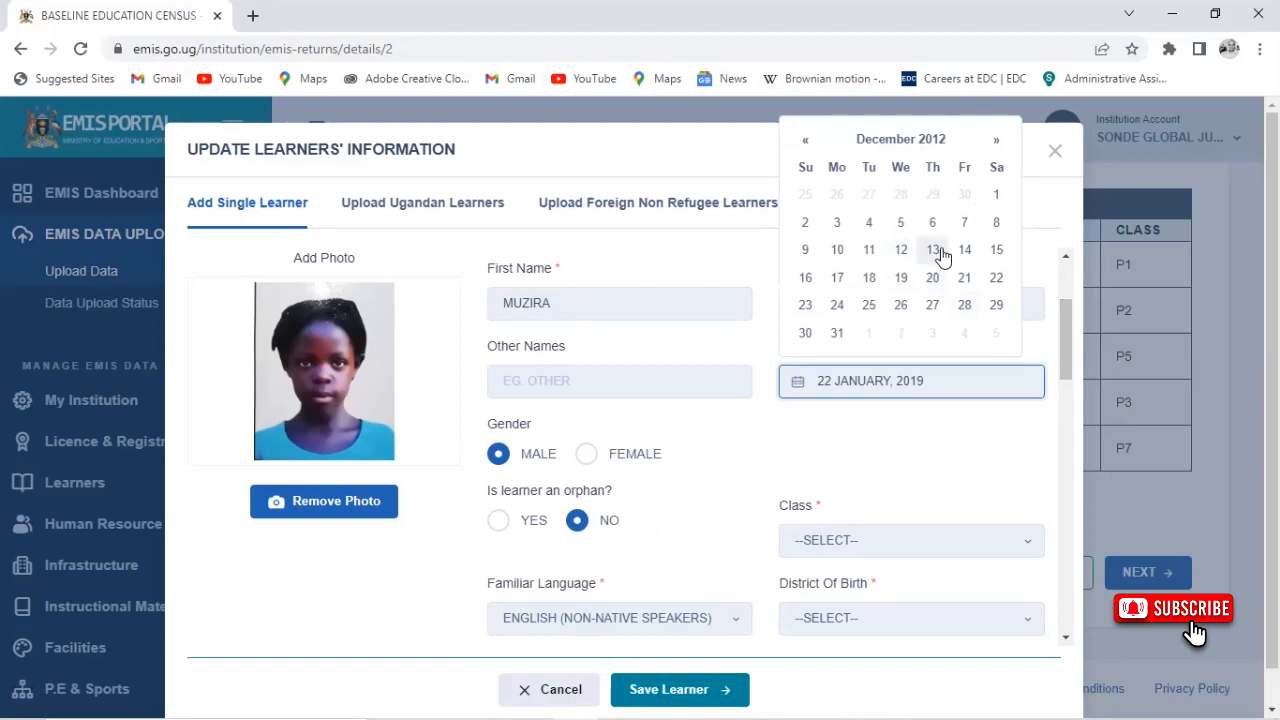
left_click(802, 303)
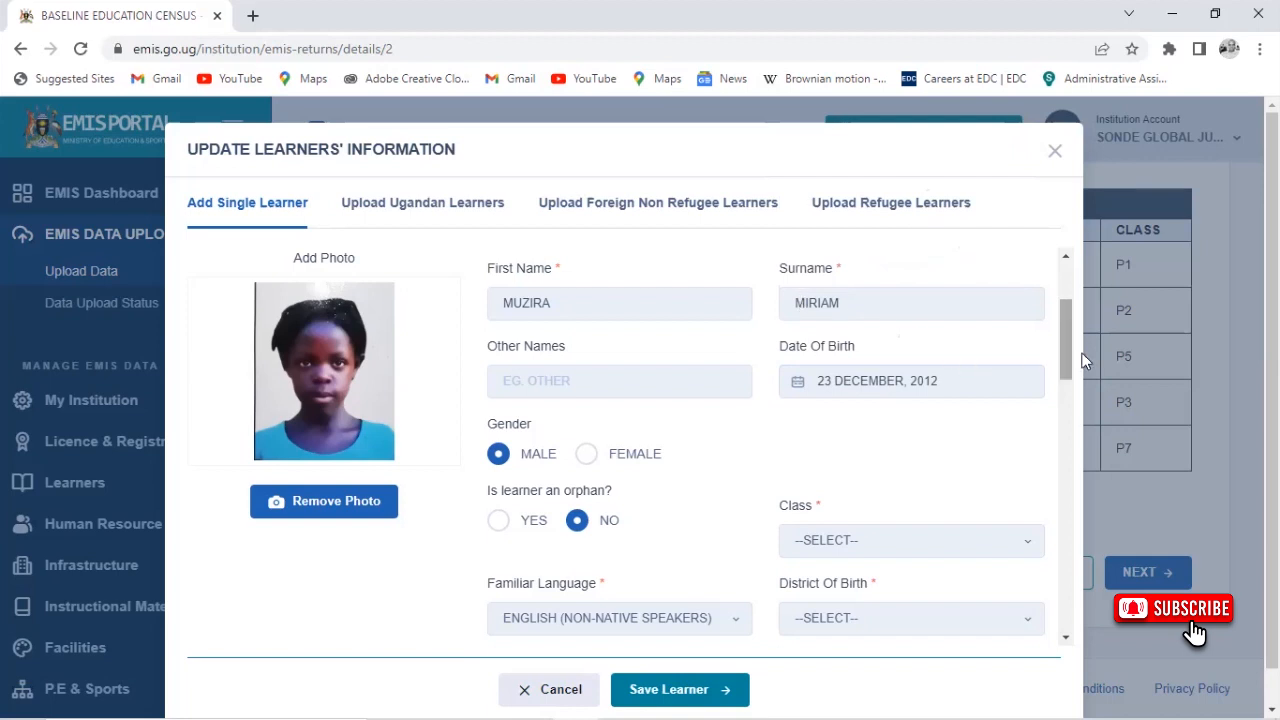
Mark the learner as FEMALE and choose P3 from the Class list
scroll(1078, 377, "down", 2)
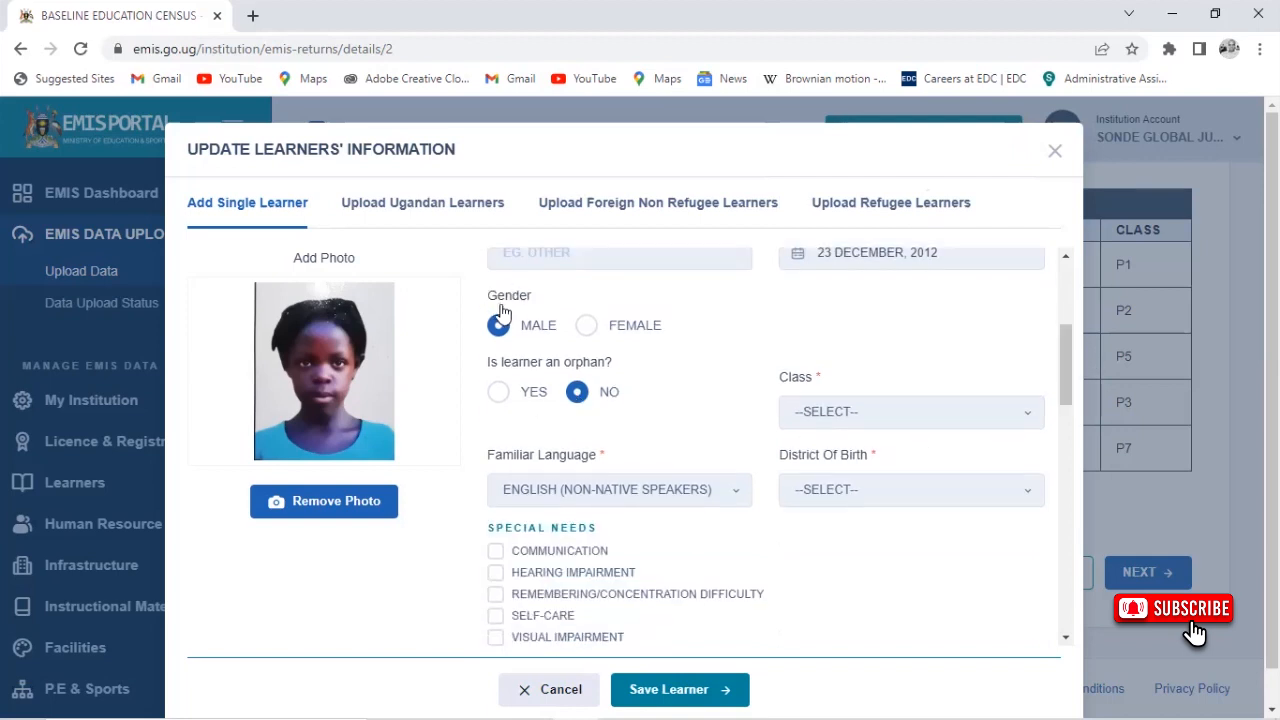
left_click(585, 329)
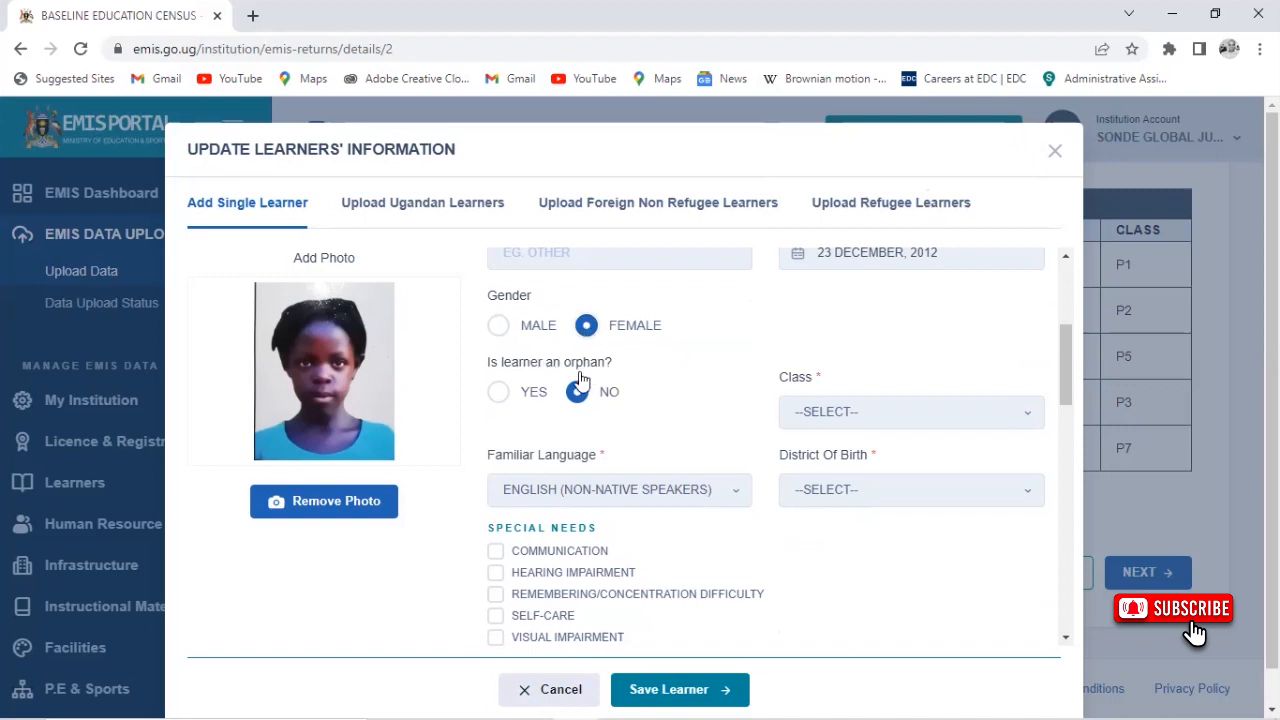
left_click(855, 416)
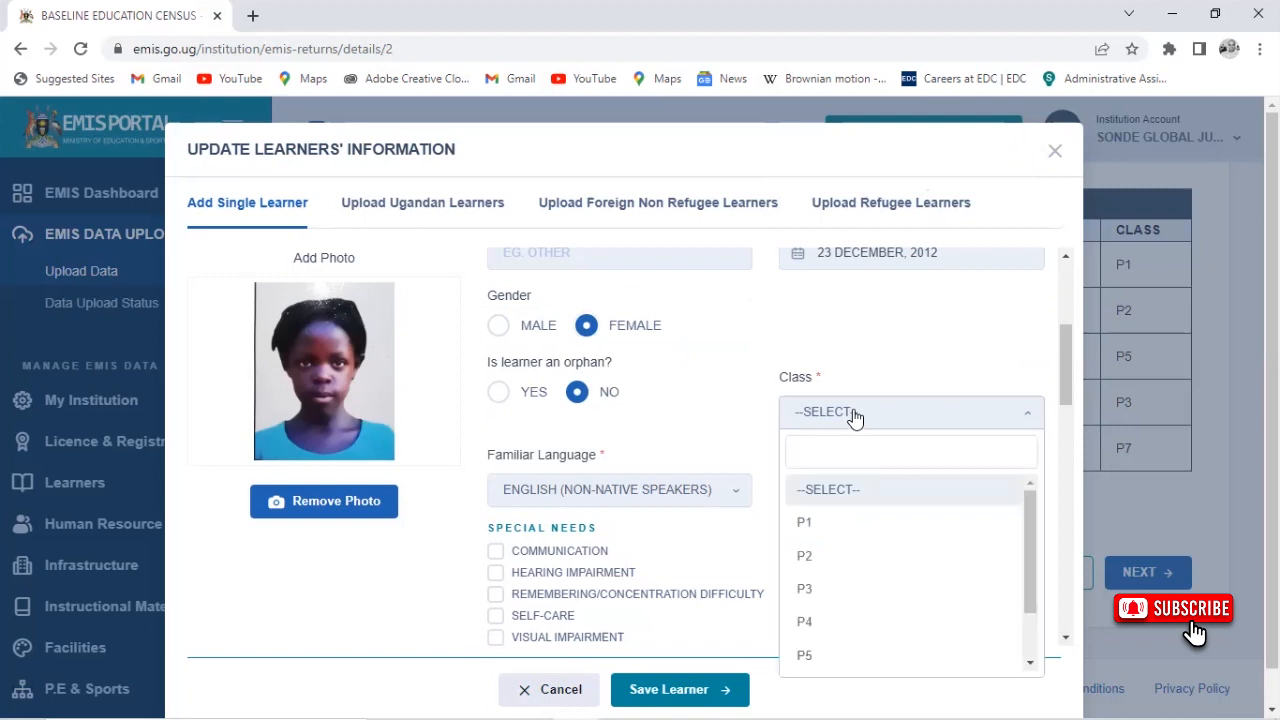
left_click(868, 590)
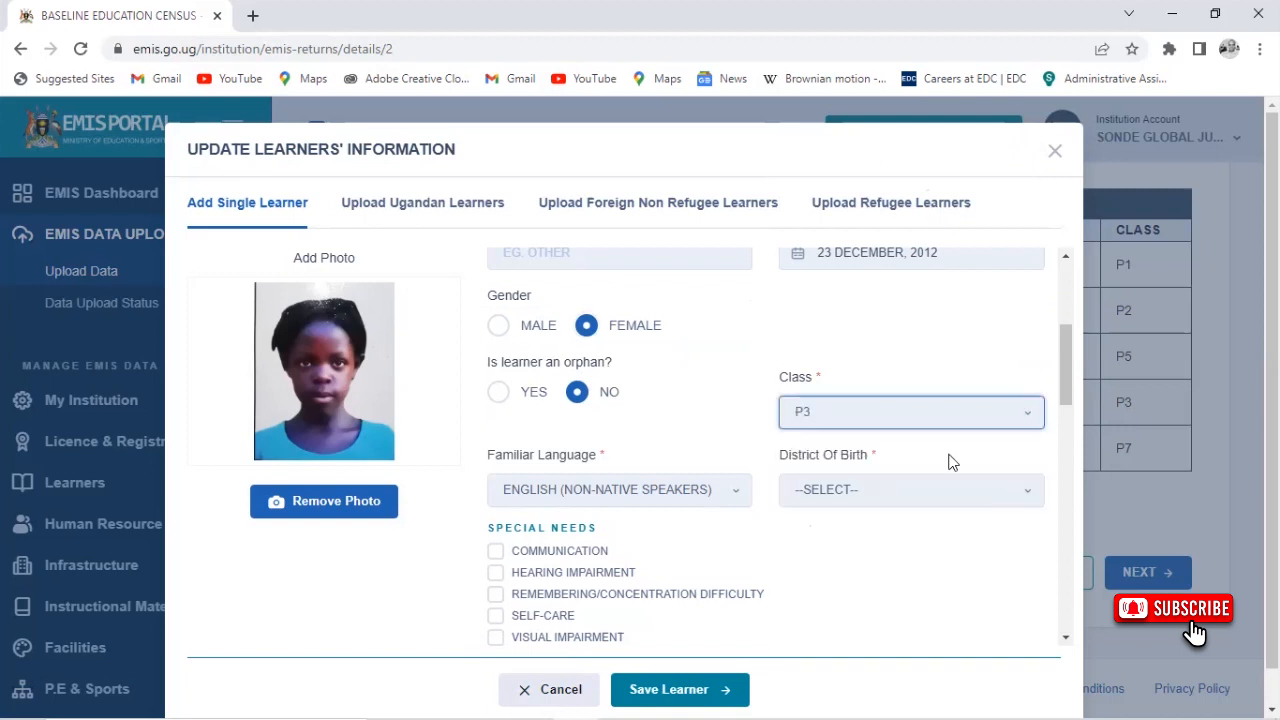
left_click_drag(1066, 389, 1080, 441)
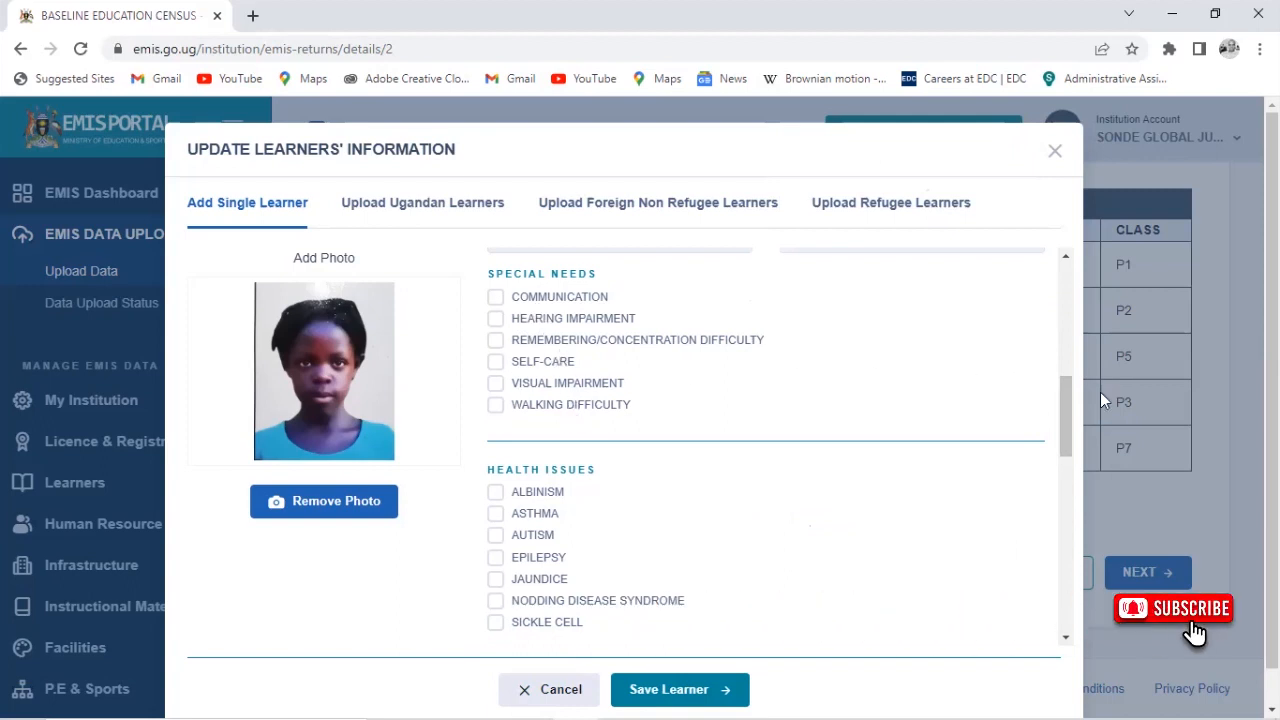
Tick SINGING as a talent and Performing Arts (music, dance and drama) as practical skill
left_click_drag(1063, 428, 1080, 470)
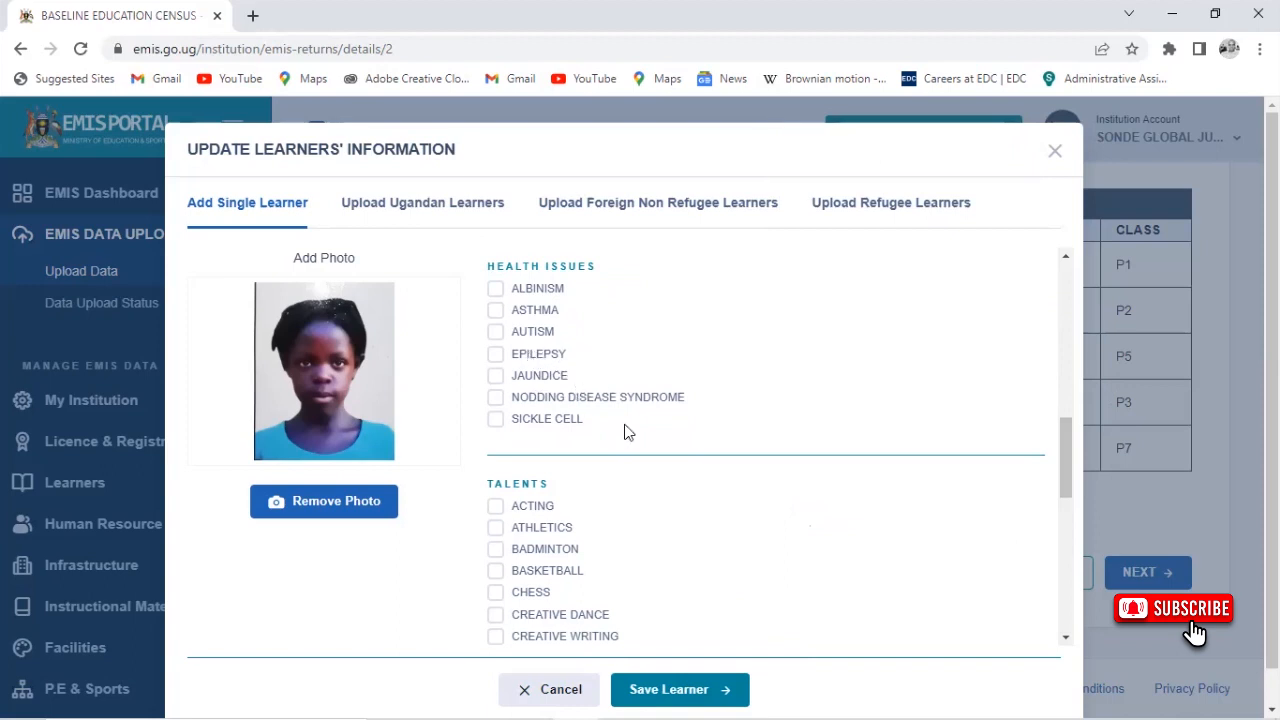
left_click_drag(1063, 467, 1085, 514)
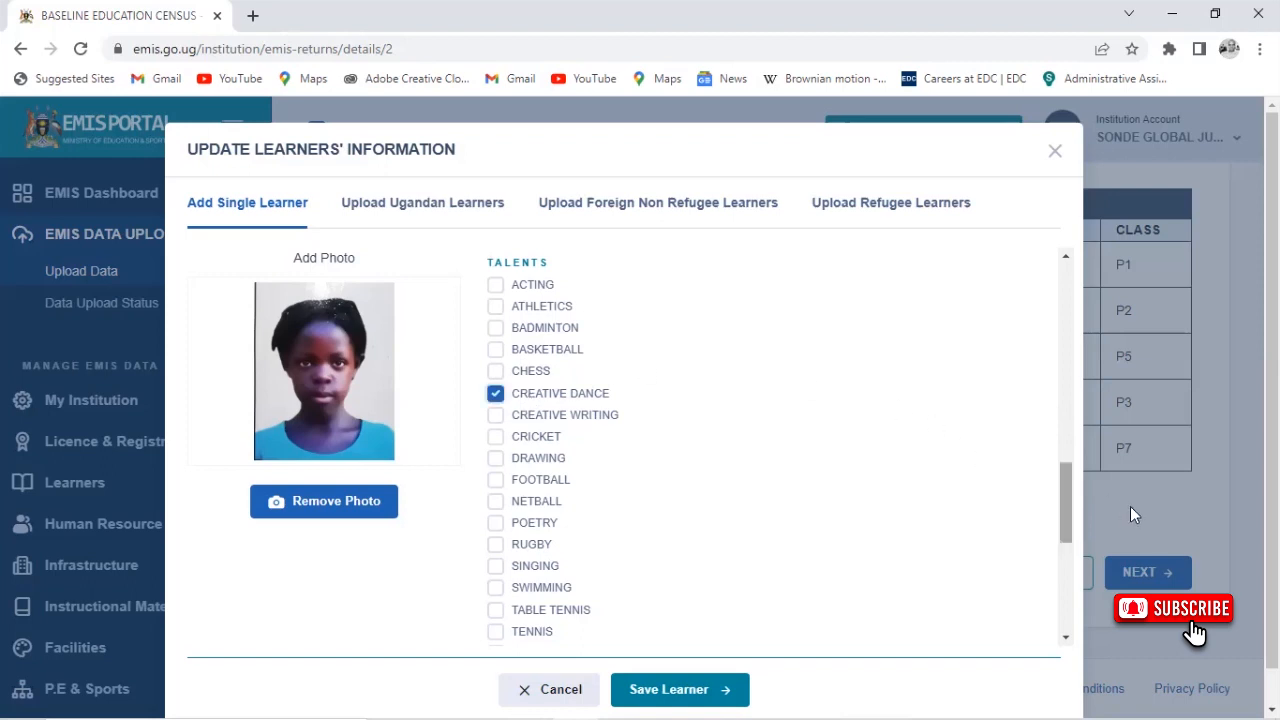
scroll(1072, 519, "down", 2)
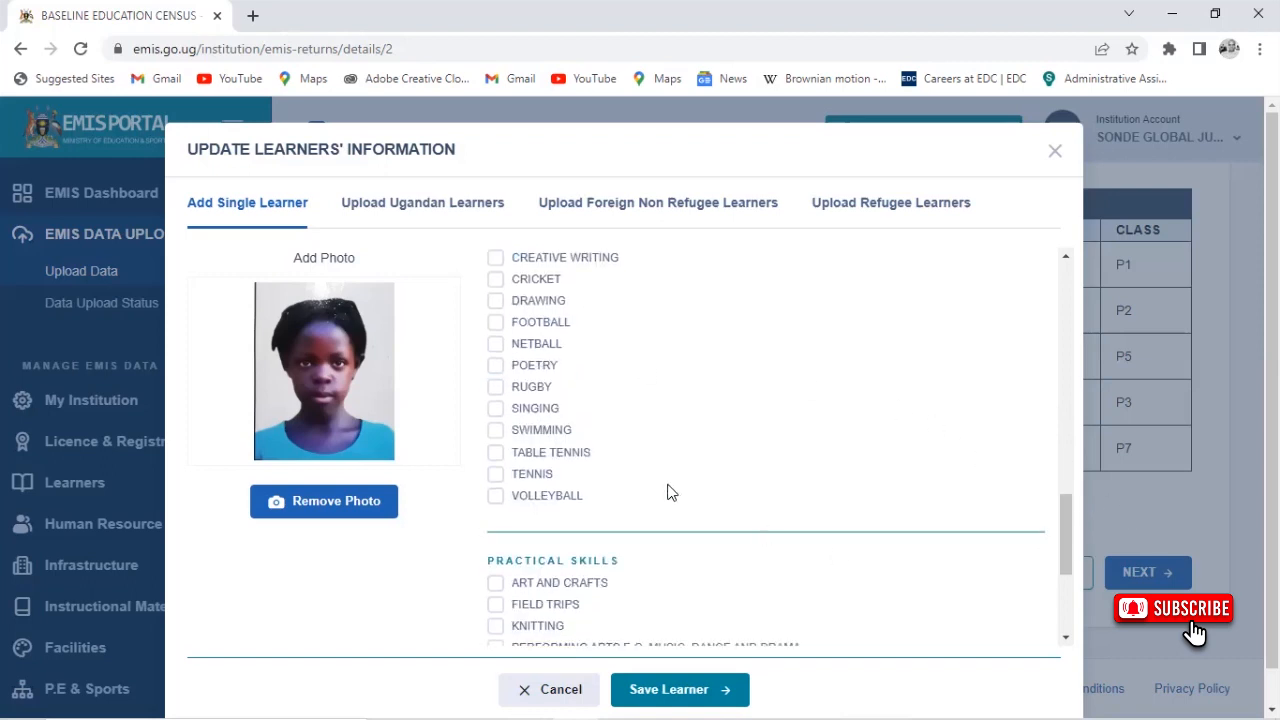
left_click(533, 410)
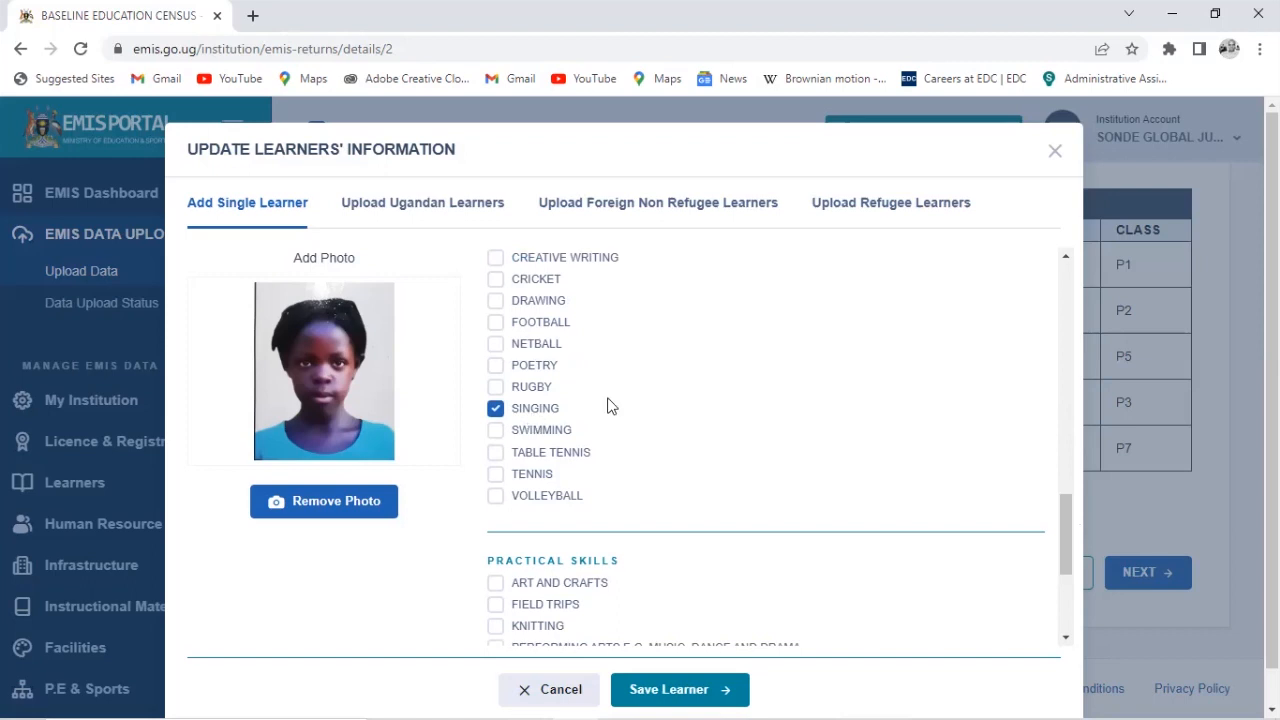
left_click_drag(1070, 523, 1057, 561)
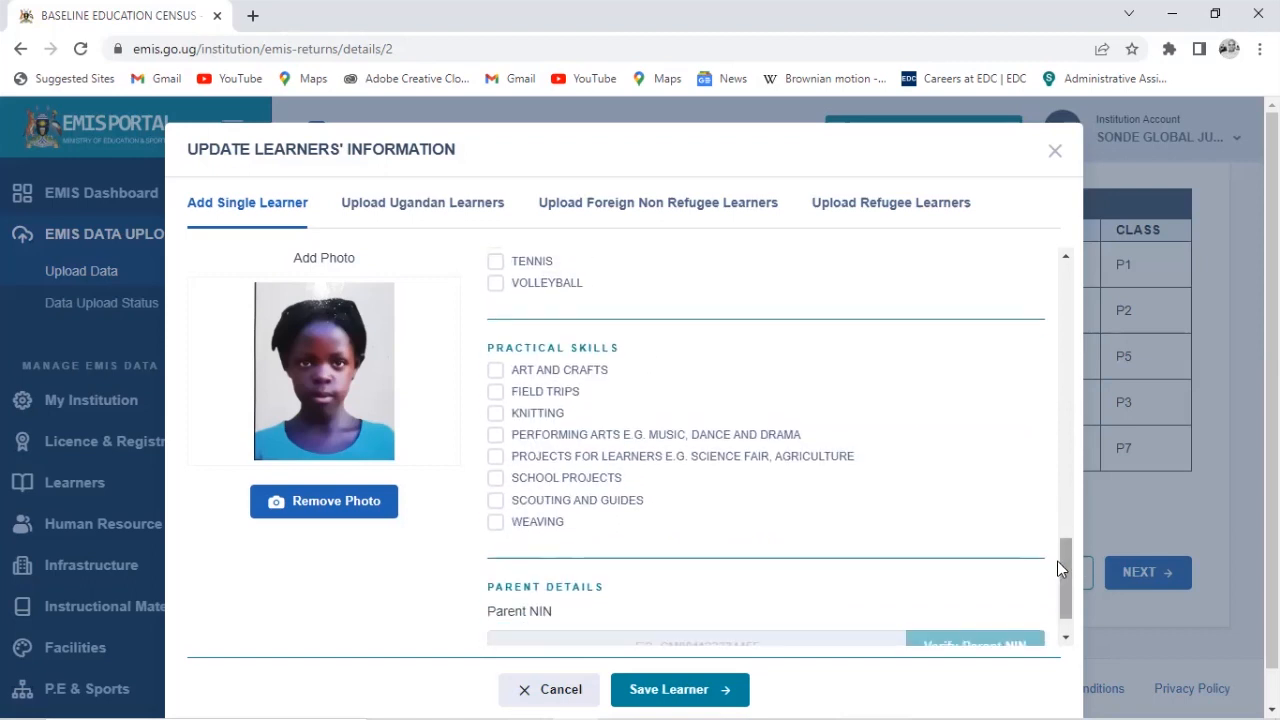
left_click(596, 438)
scroll(1074, 596, "down", 1)
Enter the parent's NIN in Parent NIN, insert the missing digit, and verify it to load the parent's details
left_click(755, 592)
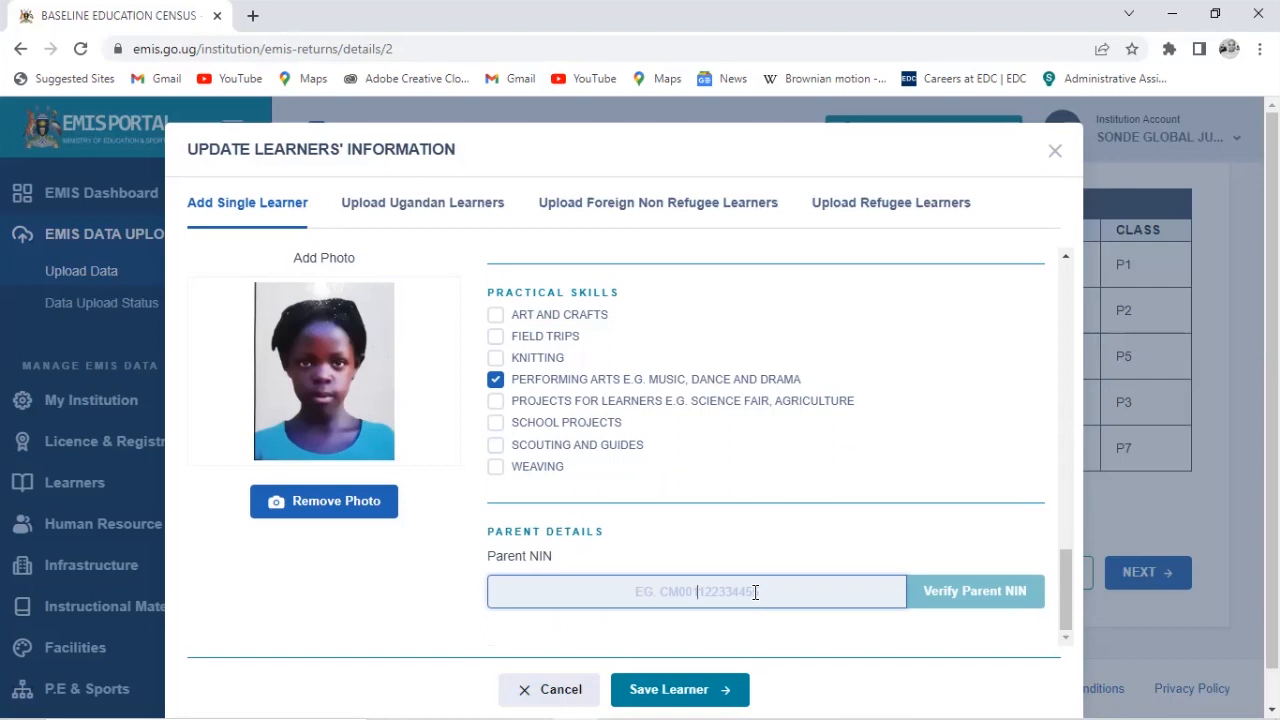
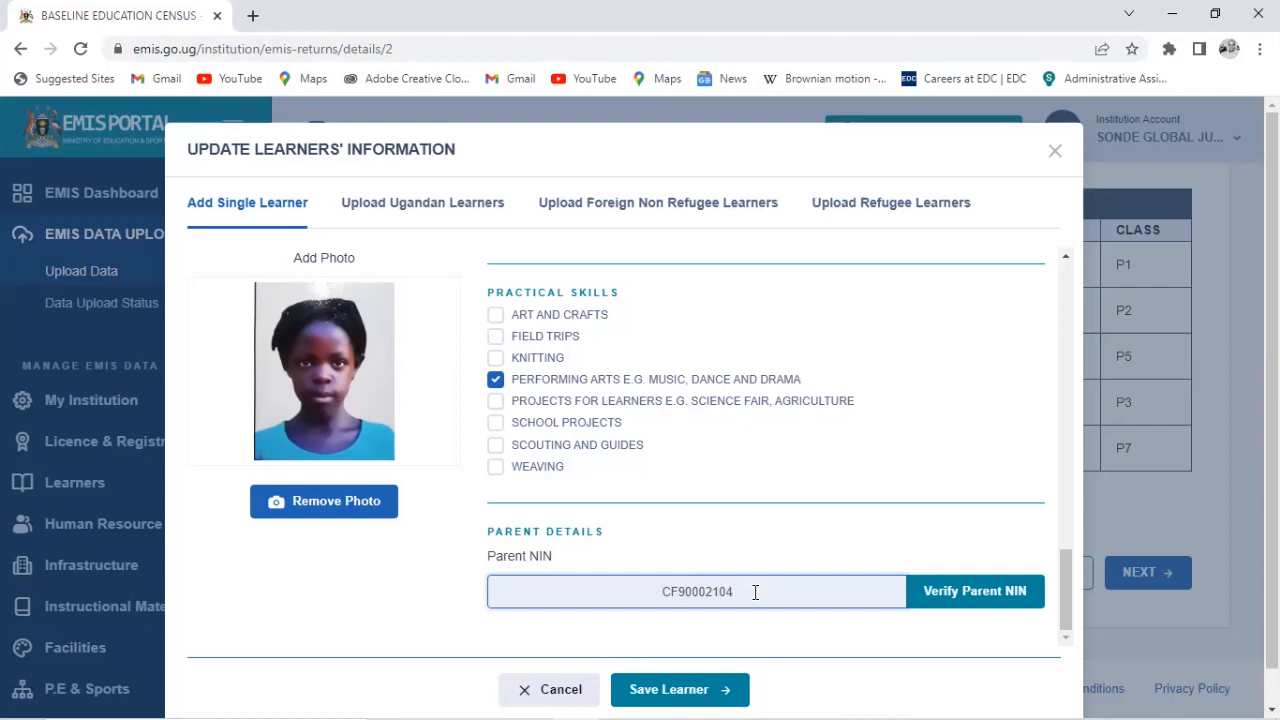
left_click(720, 592)
type("1")
left_click(1001, 593)
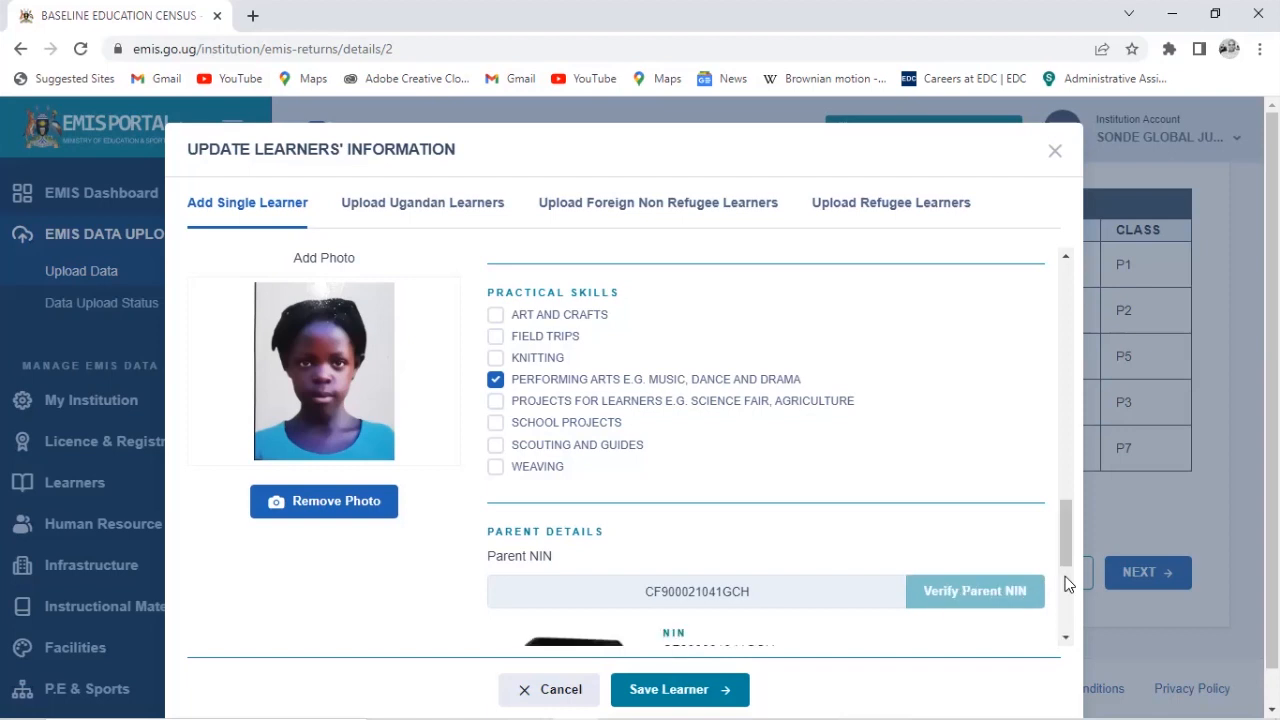
left_click_drag(1069, 541, 1057, 600)
scroll(1059, 612, "down", 1)
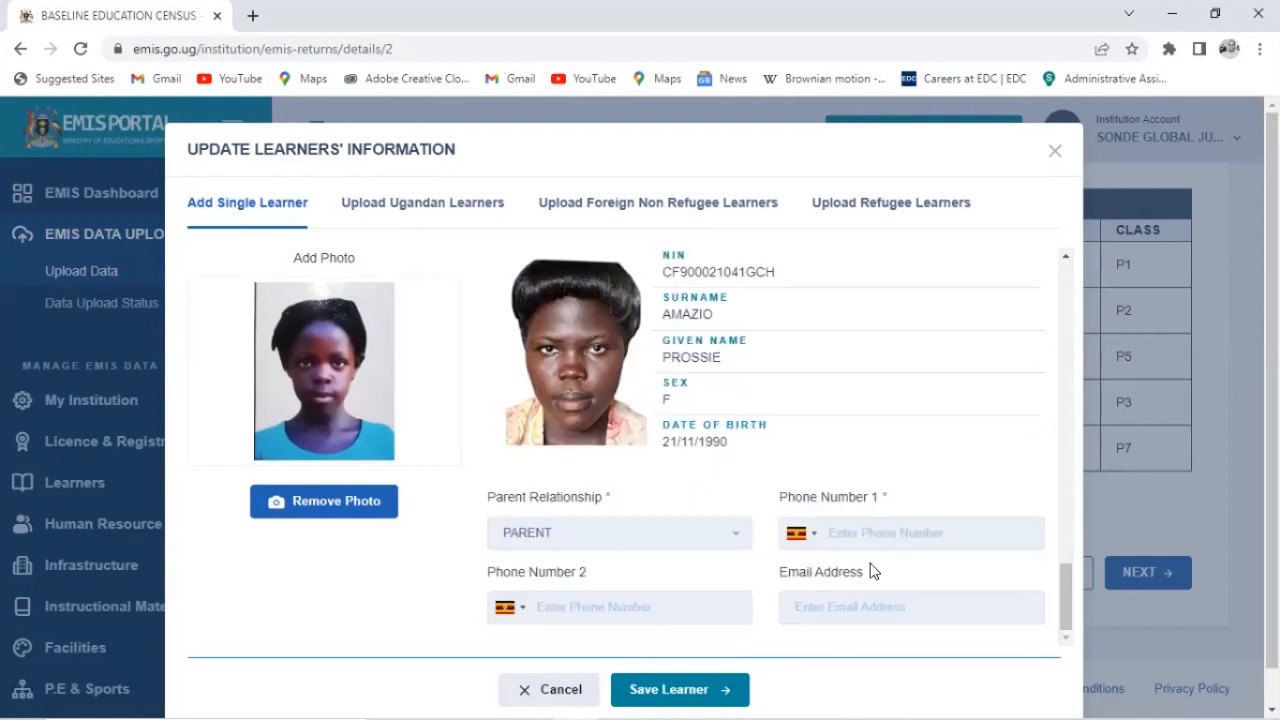
Enter the parent's phone number in Phone Number 1 and scroll back through the form to review it
left_click(888, 540)
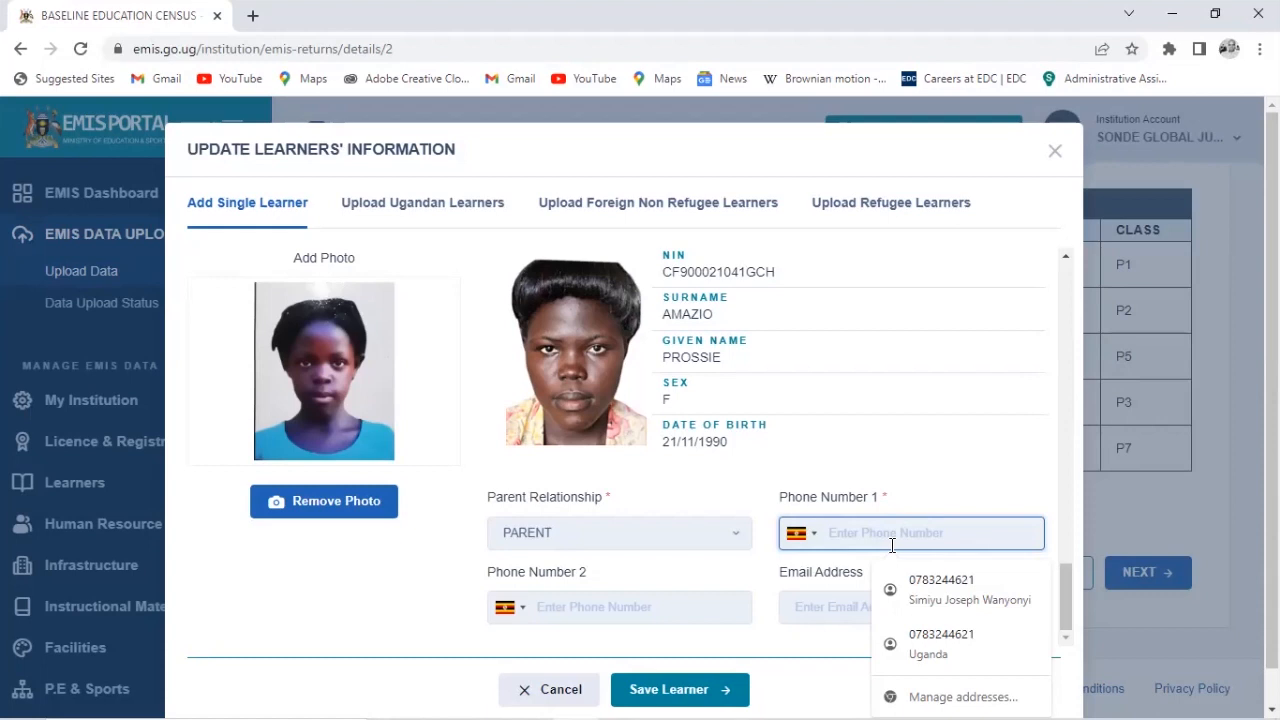
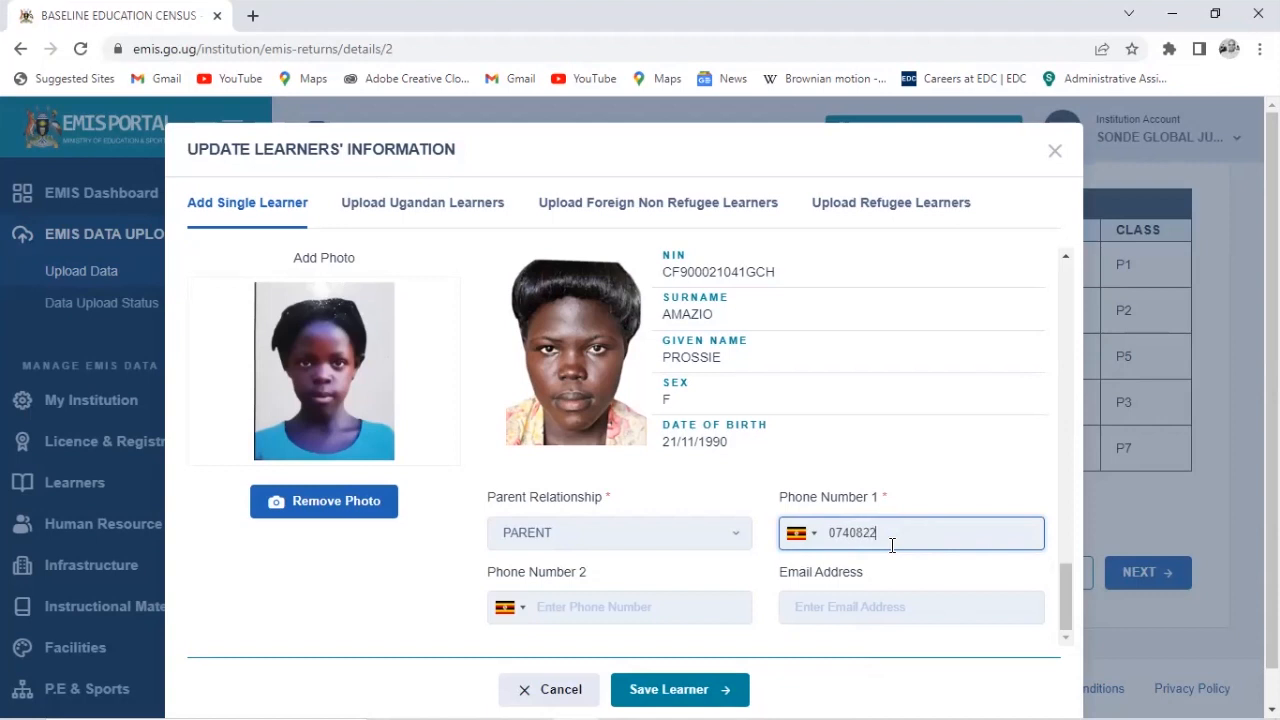
left_click_drag(1068, 581, 1050, 297)
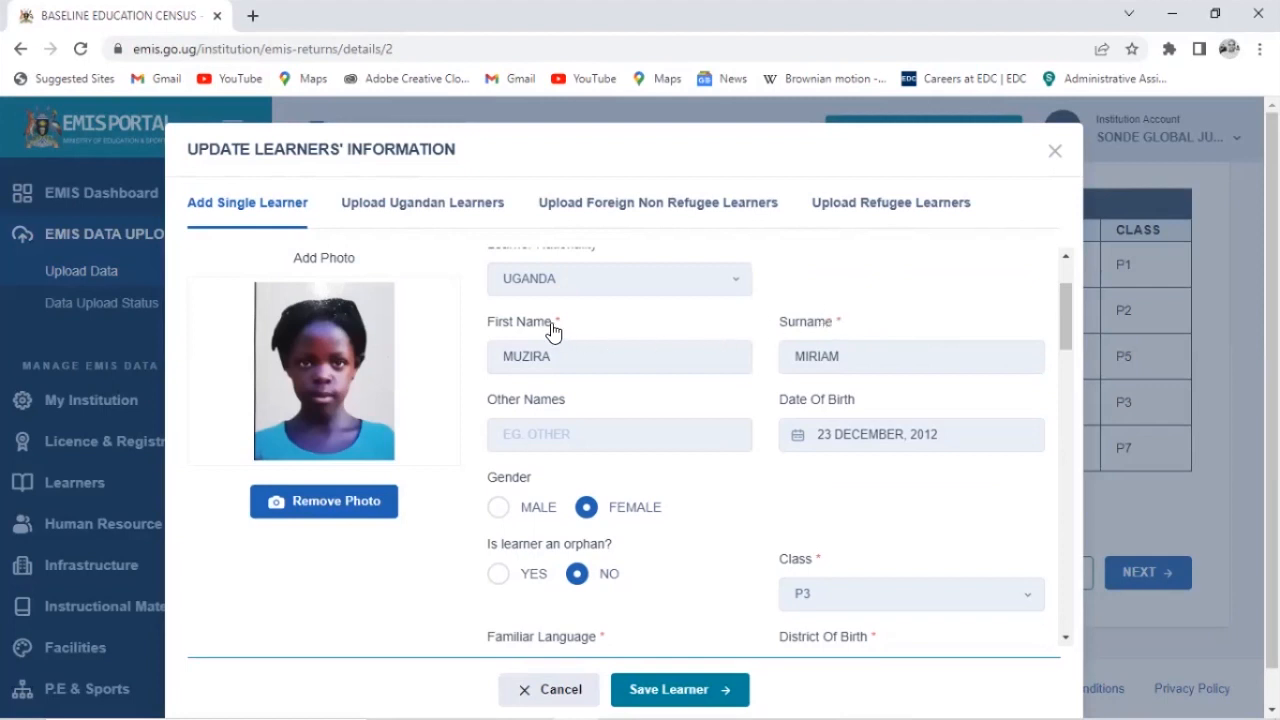
left_click_drag(1063, 325, 1088, 593)
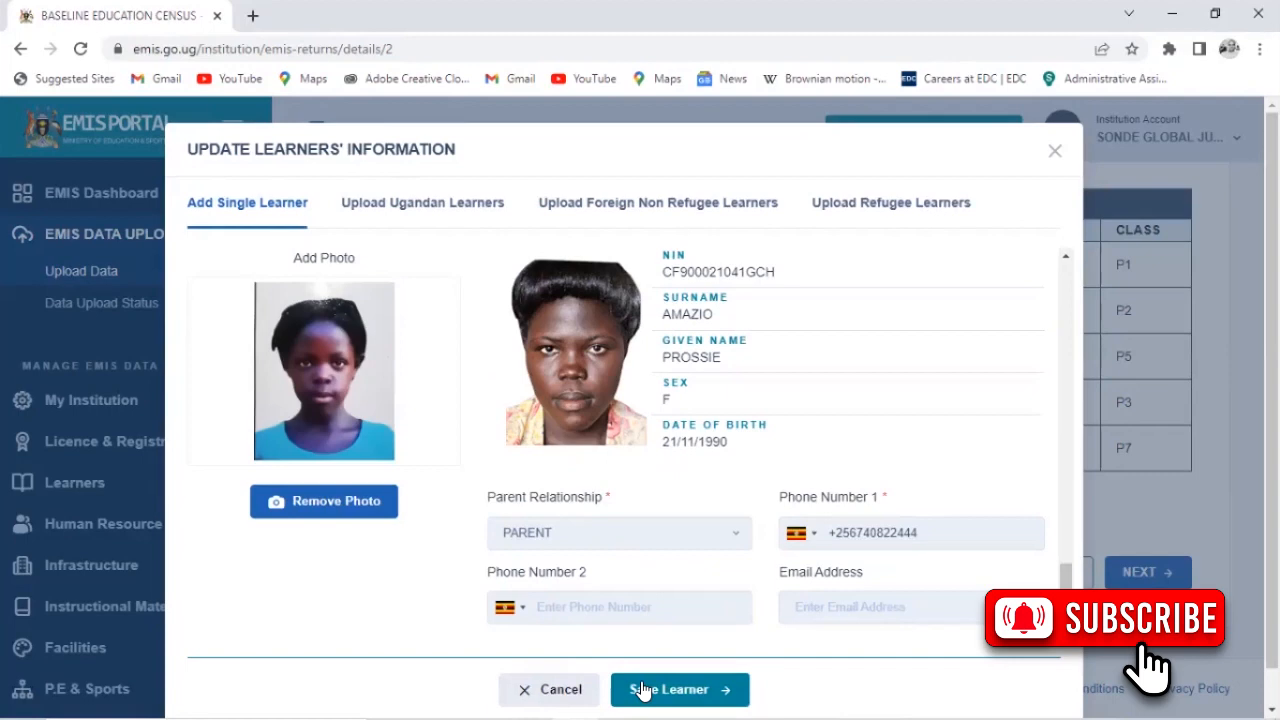
Save the learner record and confirm she tops the Recently Added Learners list
left_click(645, 689)
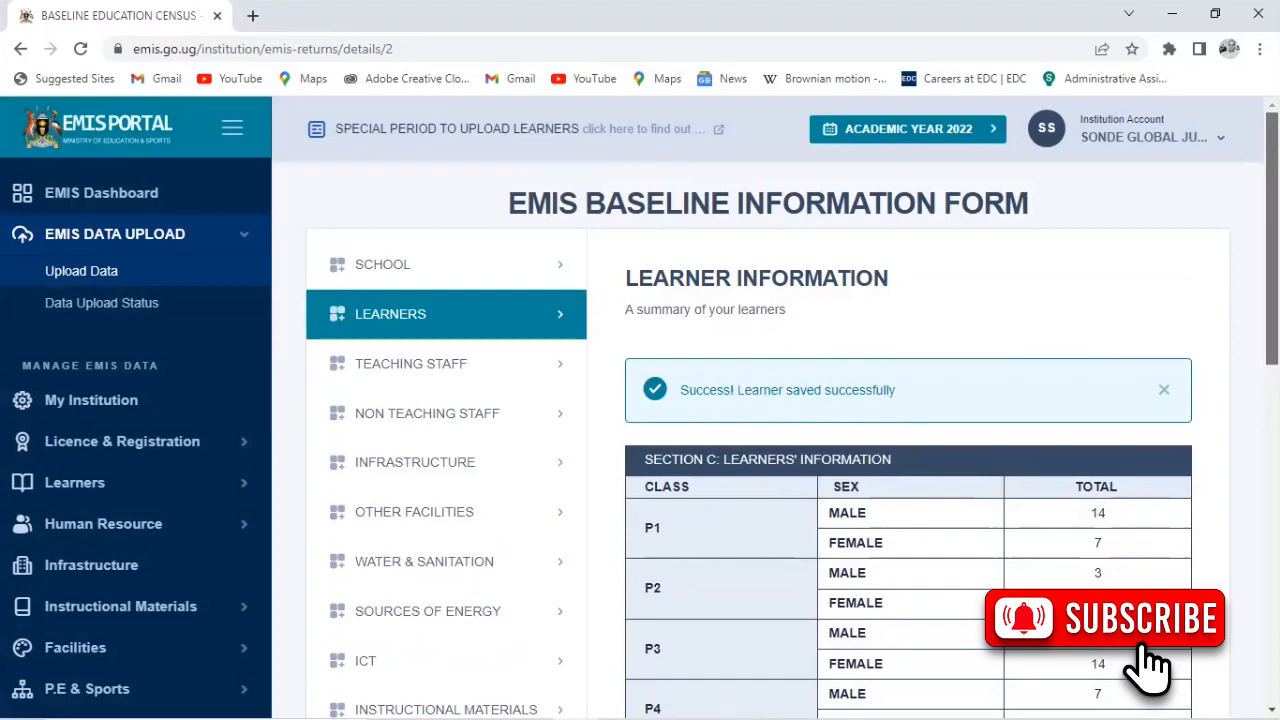
scroll(767, 416, "down", 7)
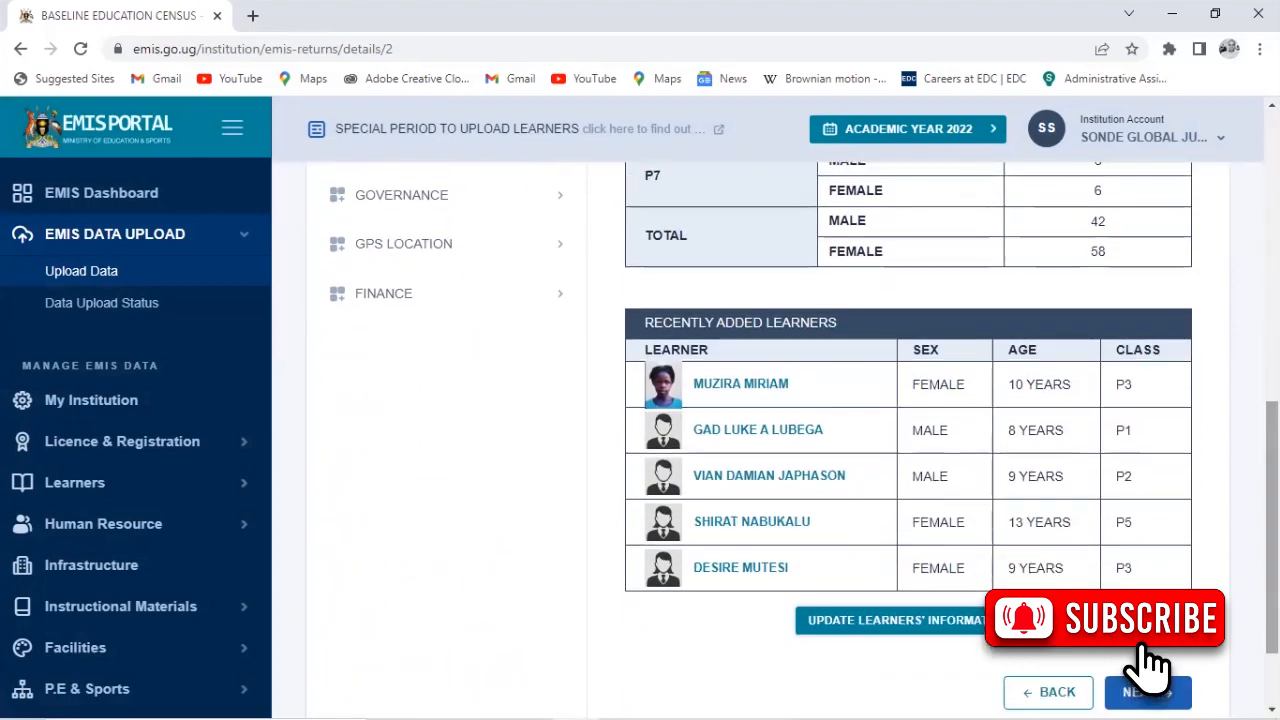
scroll(787, 413, "up", 1)
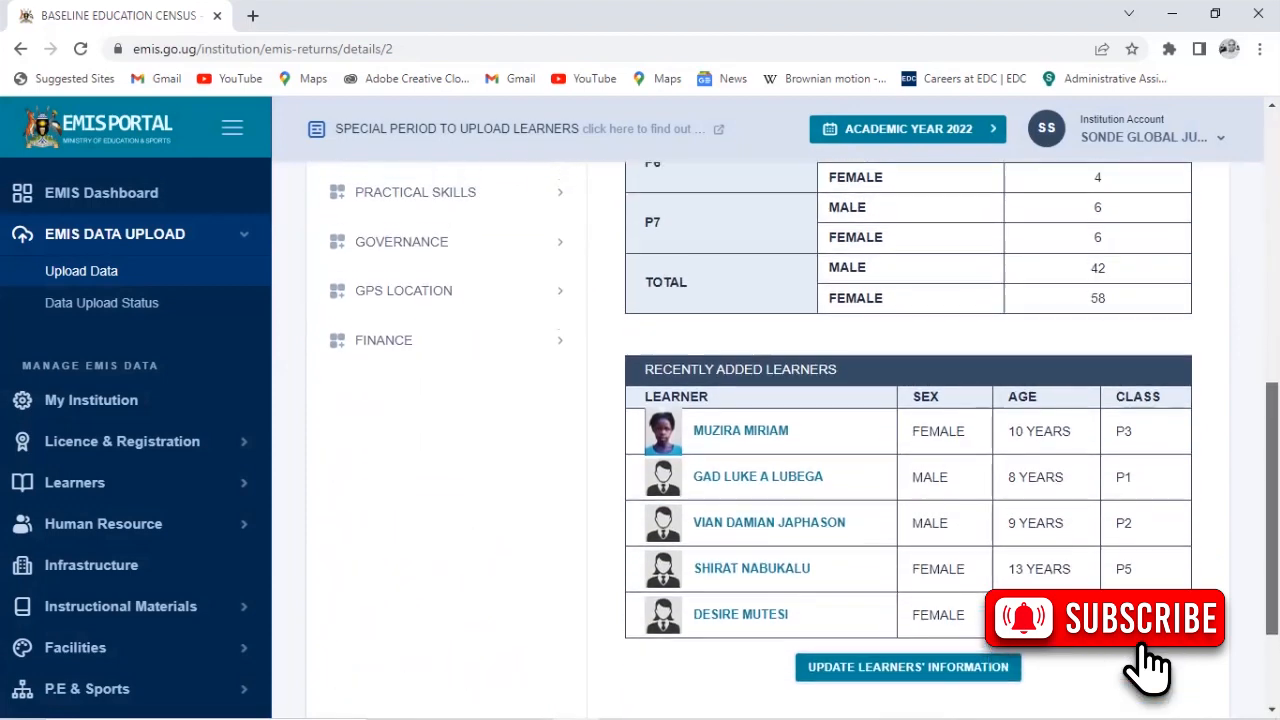
Open the new learner's profile and scroll through her details
left_click(819, 446)
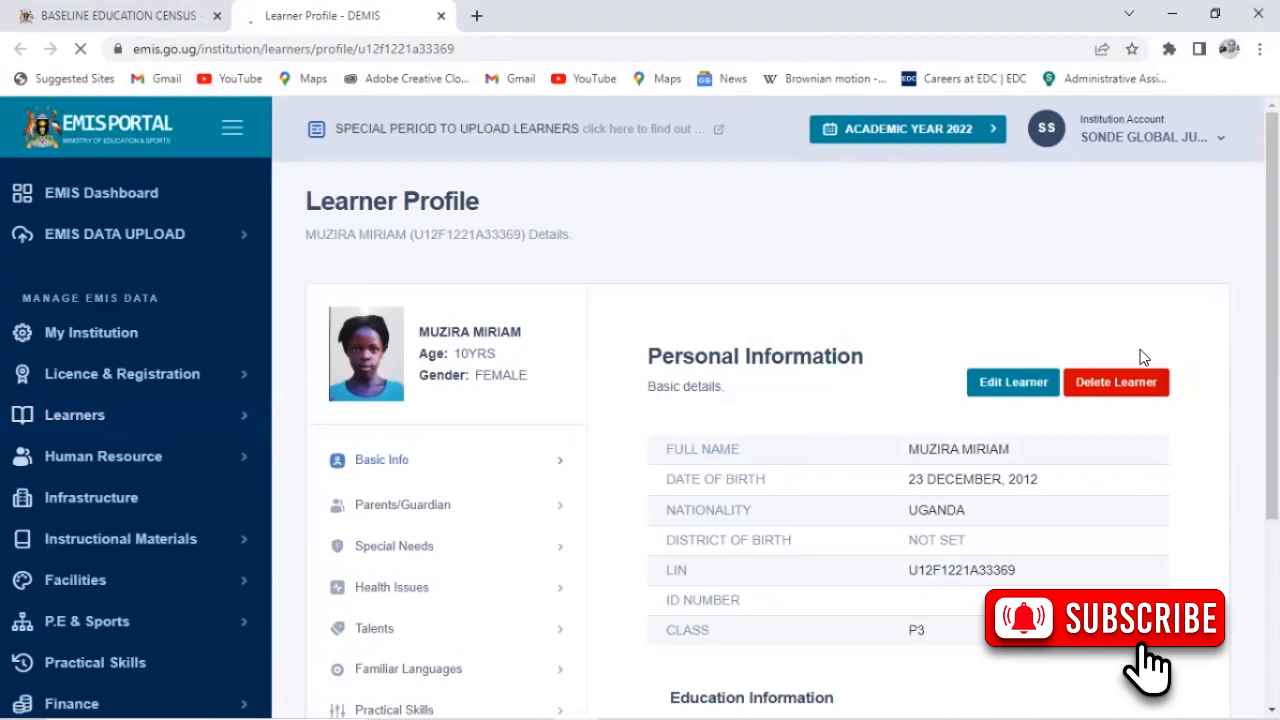
scroll(760, 420, "down", 2)
scroll(760, 420, "down", 1)
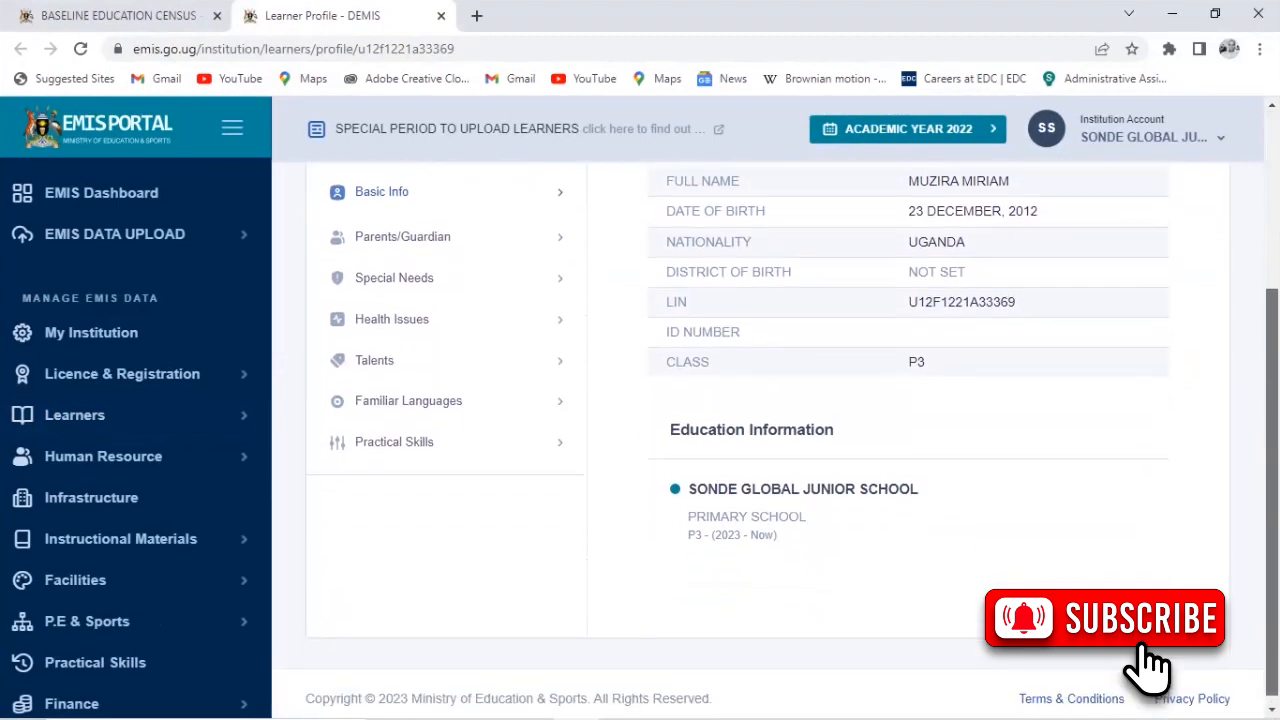
scroll(760, 420, "up", 2)
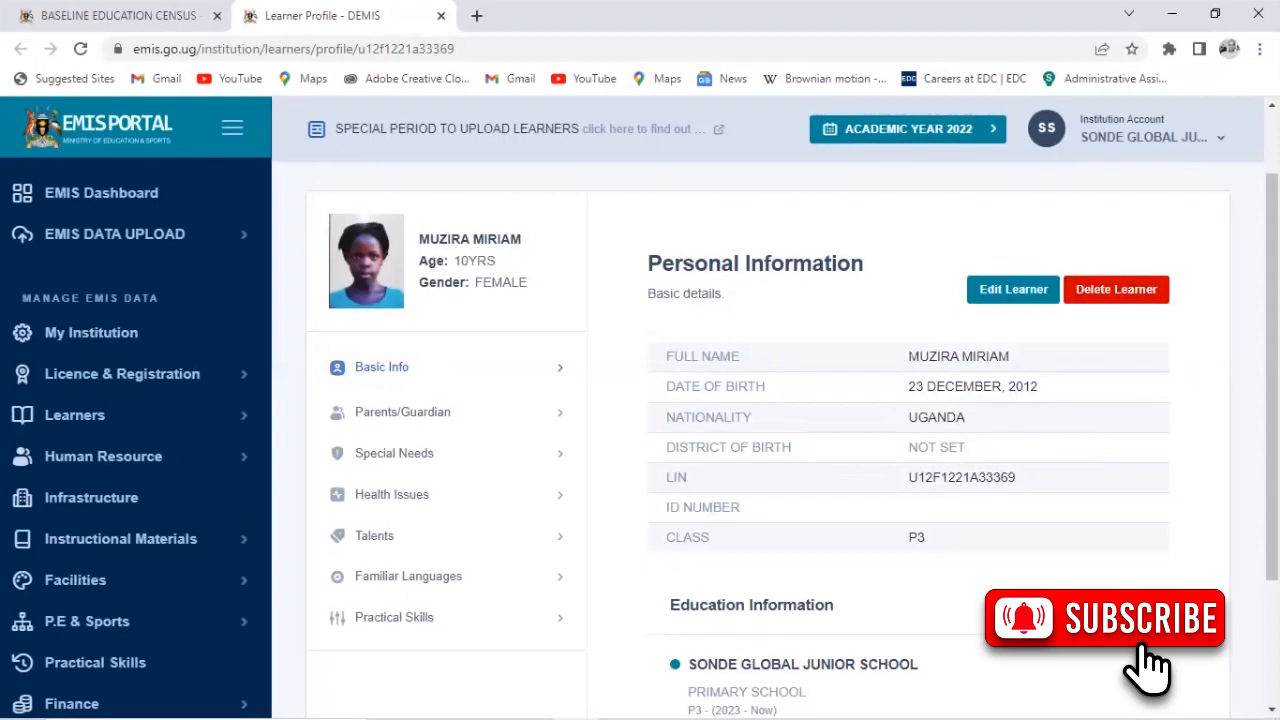
scroll(767, 400, "up", 1)
scroll(767, 400, "down", 3)
scroll(767, 400, "up", 3)
scroll(767, 400, "down", 3)
scroll(767, 400, "up", 3)
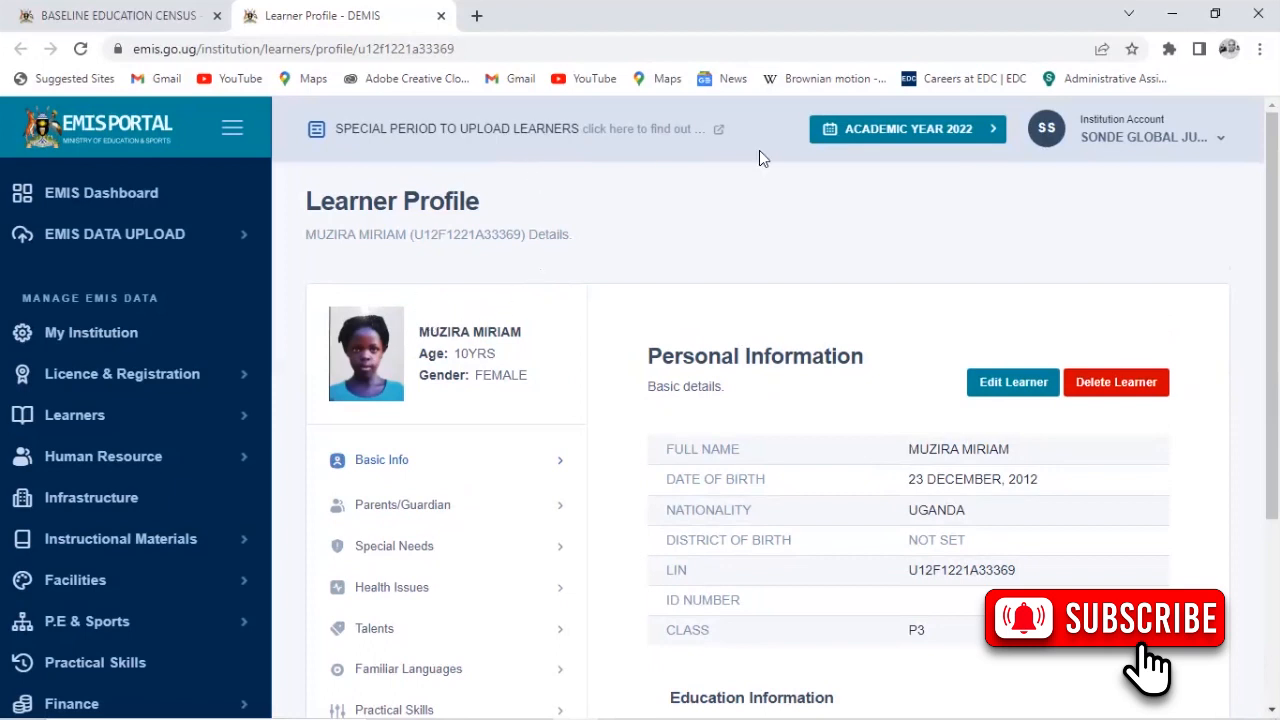
scroll(1023, 244, "down", 2)
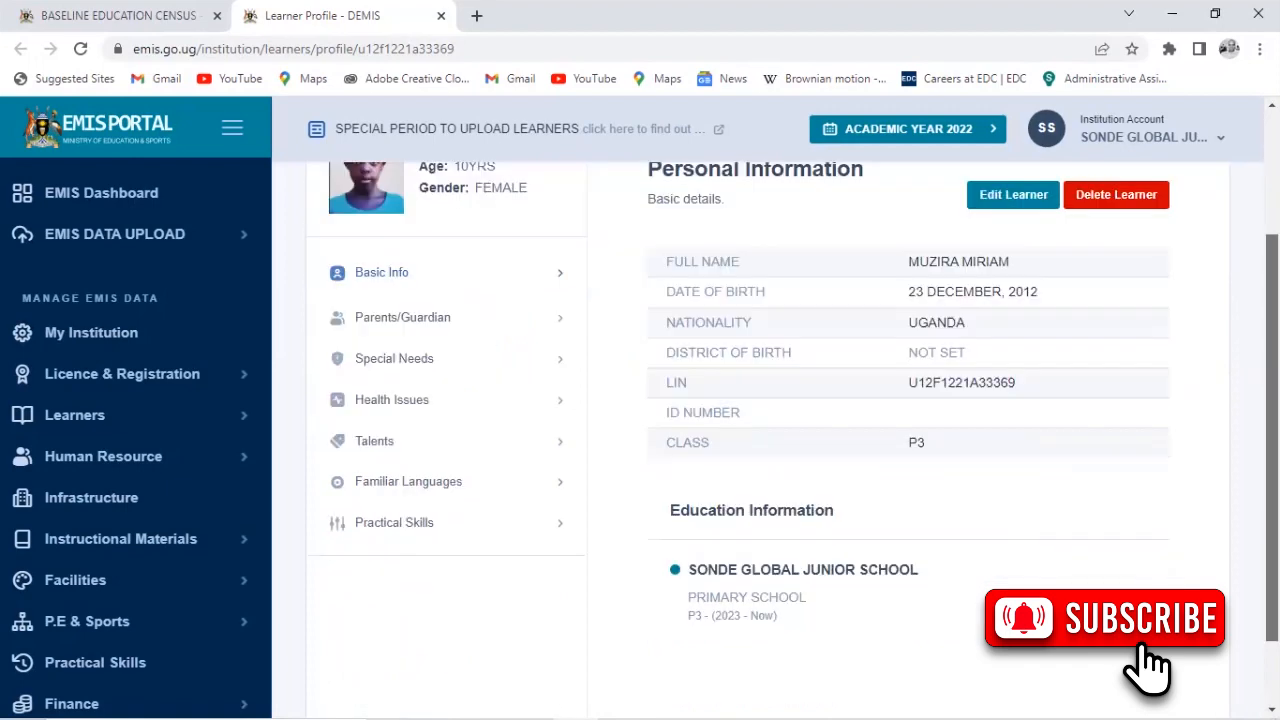
scroll(1023, 244, "up", 2)
Return to the EMIS Dashboard showing 99 learners, 42 male and 57 female
left_click(152, 210)
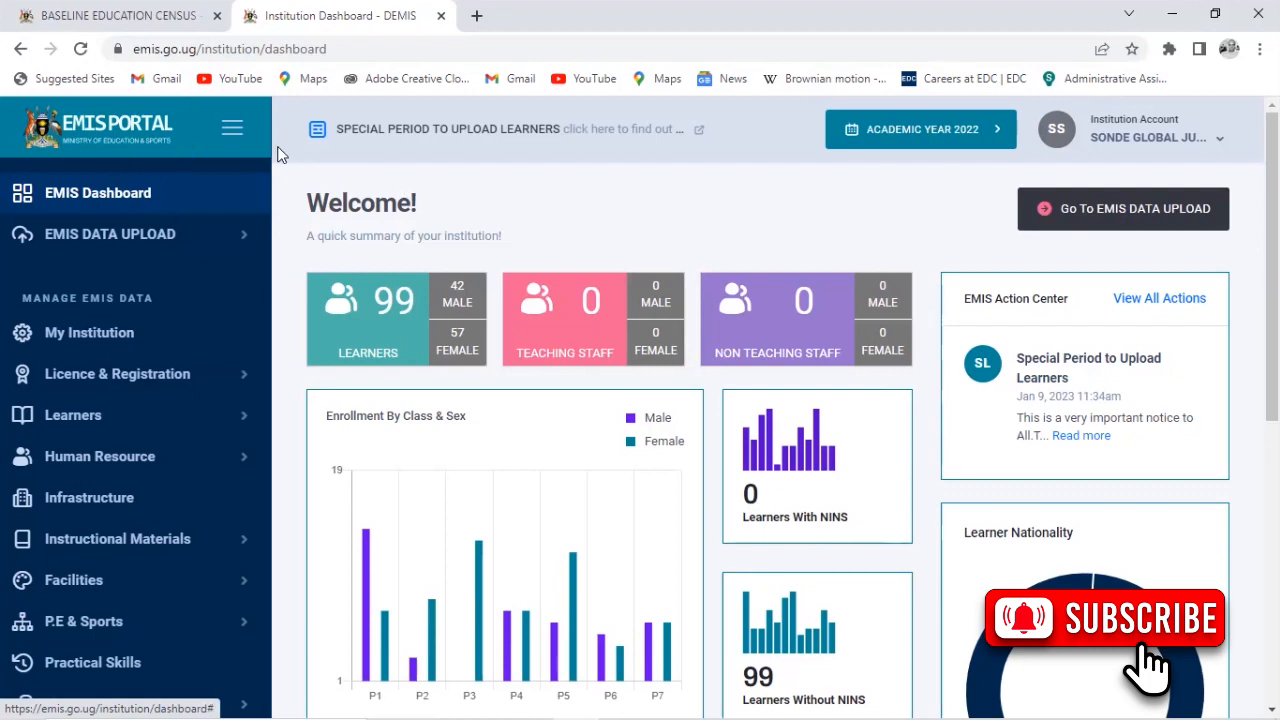
left_click(63, 10)
left_click(322, 12)
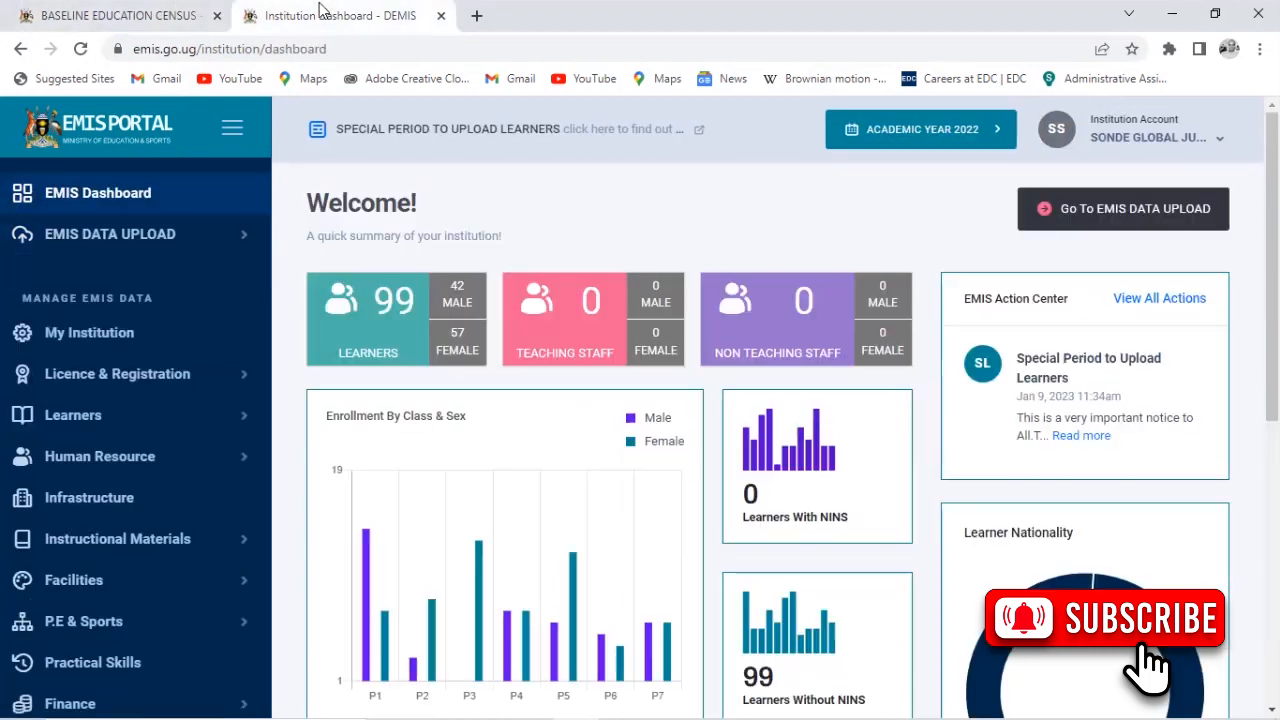